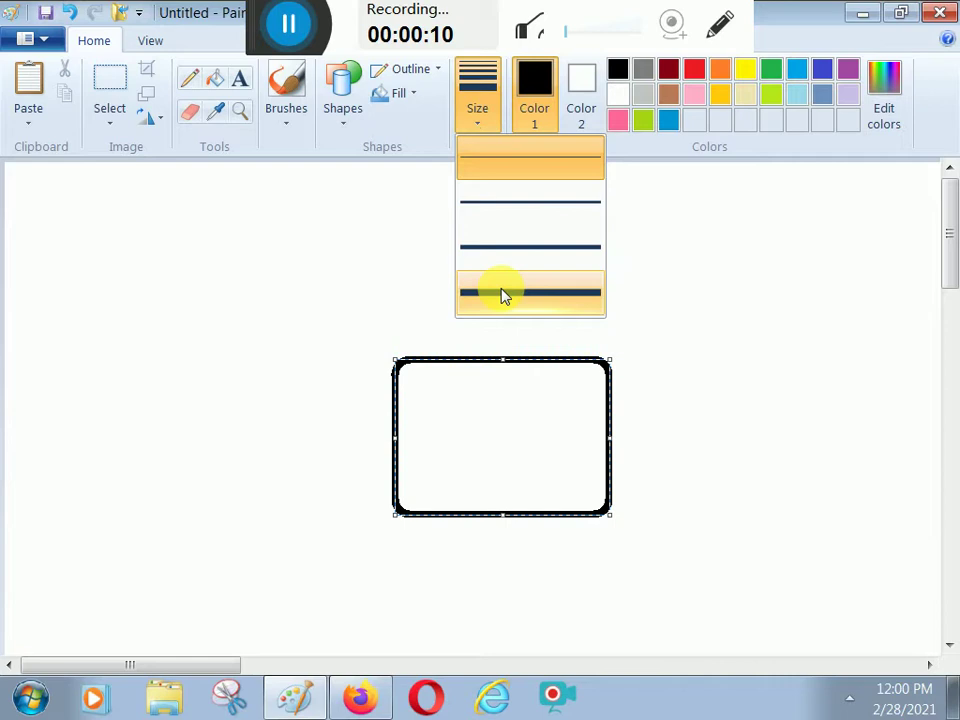
Step: Apply the thickest outline size and draw a flat rounded-rectangle rim, slightly wider than the pot body, along the body's upper edge
{"action": "left_click", "coordinate": [502, 293]}
{"action": "left_click", "coordinate": [688, 300]}
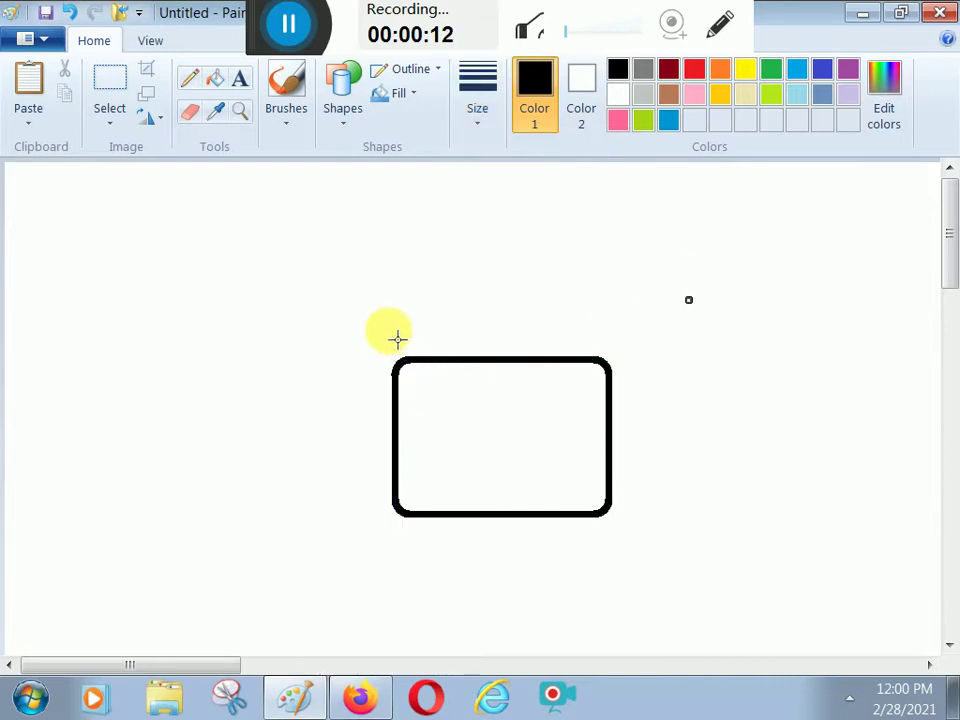
{"action": "left_click_drag", "start_coordinate": [376, 318], "coordinate": [634, 373]}
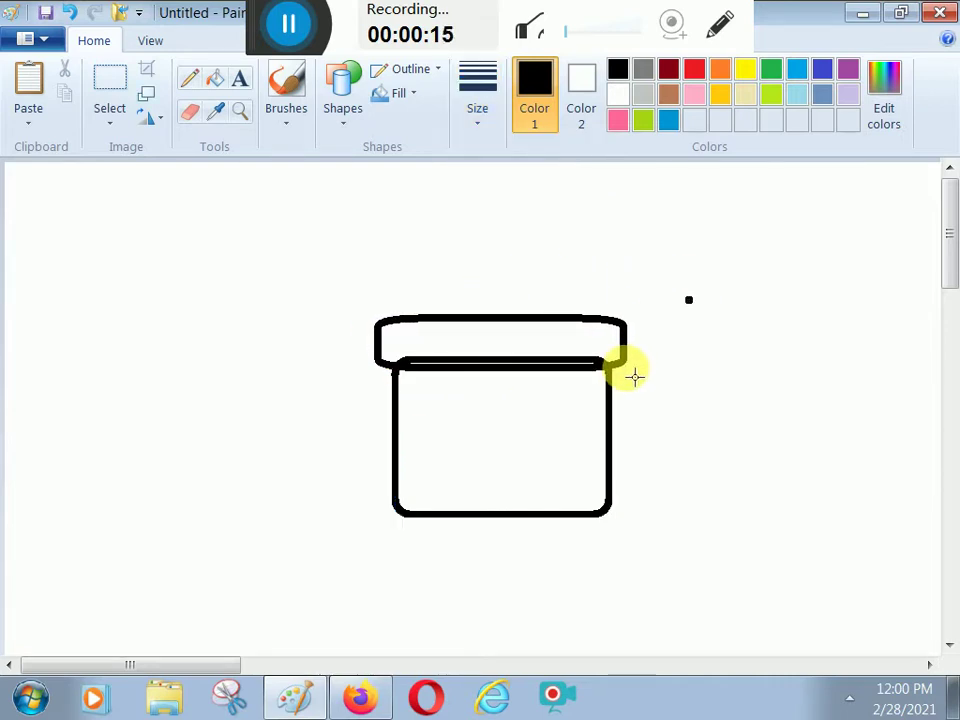
{"action": "left_click_drag", "start_coordinate": [508, 328], "coordinate": [505, 350]}
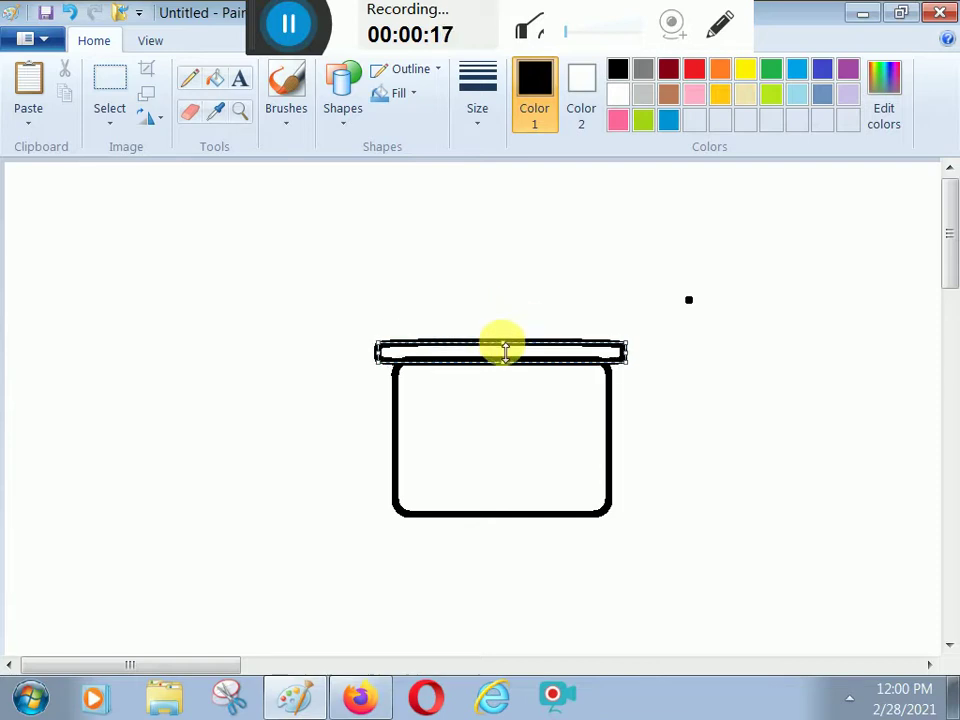
{"action": "left_click", "coordinate": [624, 306]}
Step: Draw a second flat rounded rectangle directly above the first rim and narrow it to nearly the same width
{"action": "left_click_drag", "start_coordinate": [366, 320], "coordinate": [636, 341]}
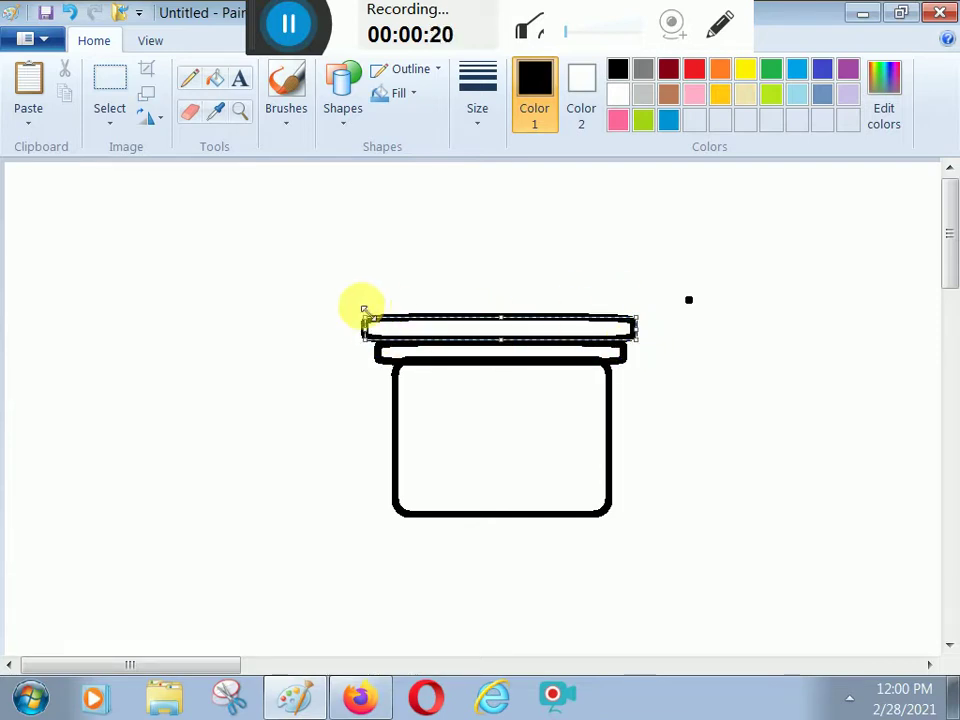
{"action": "left_click_drag", "start_coordinate": [368, 322], "coordinate": [380, 326]}
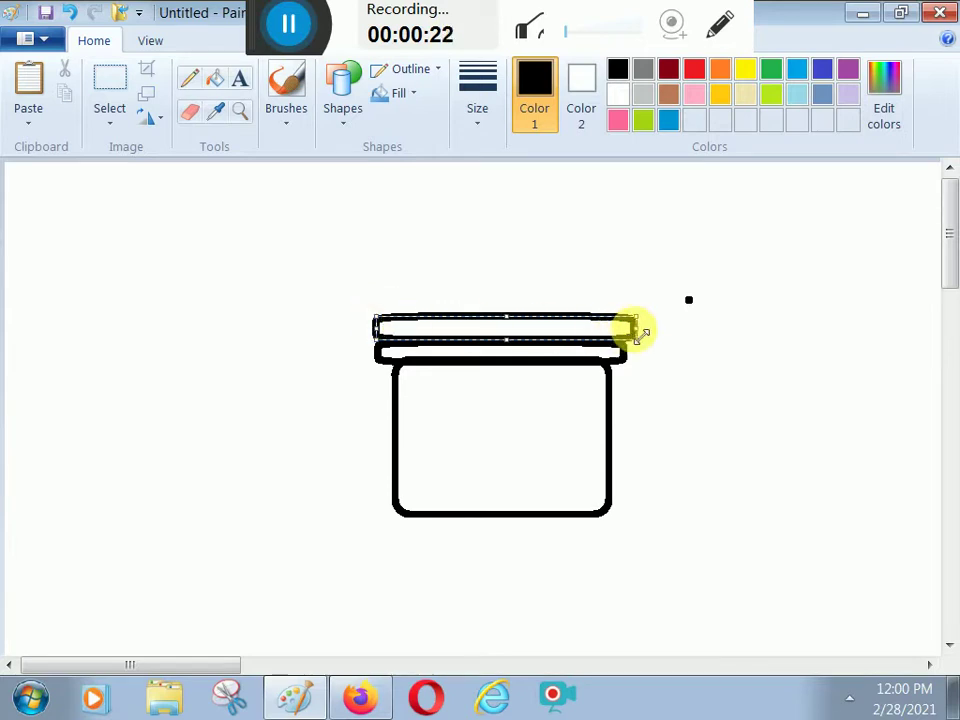
{"action": "left_click_drag", "start_coordinate": [634, 326], "coordinate": [634, 324]}
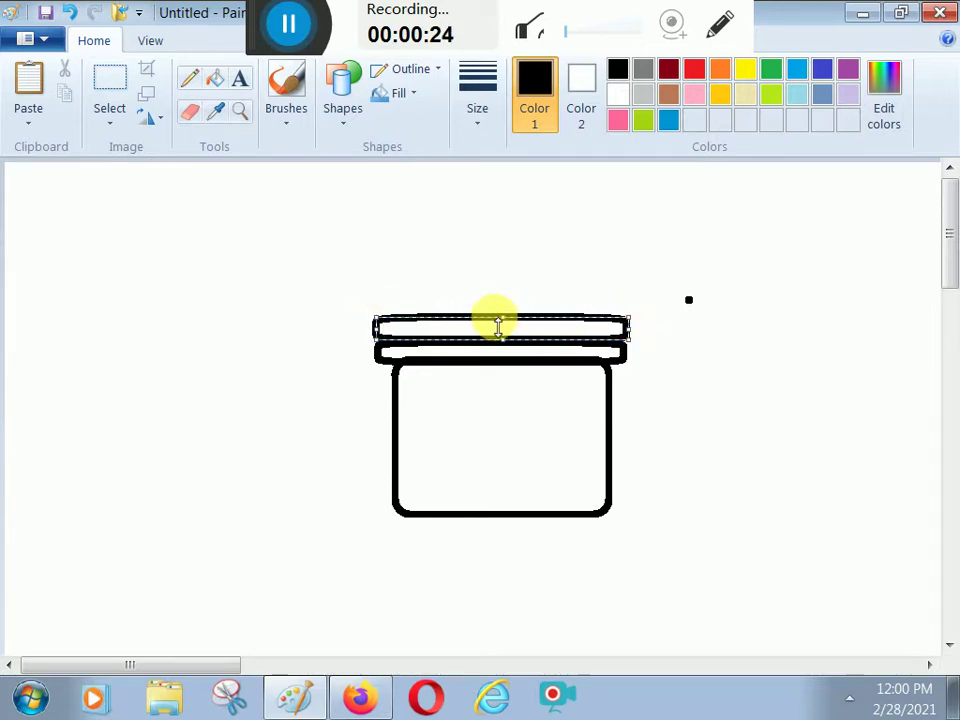
{"action": "left_click", "coordinate": [572, 259]}
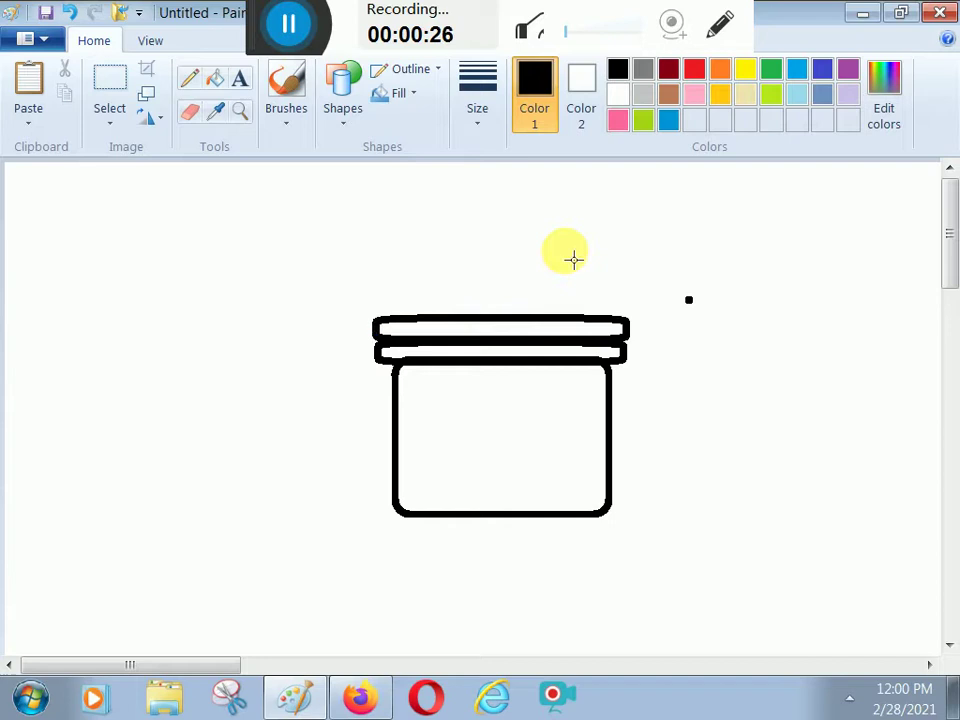
{"action": "left_click", "coordinate": [287, 28]}
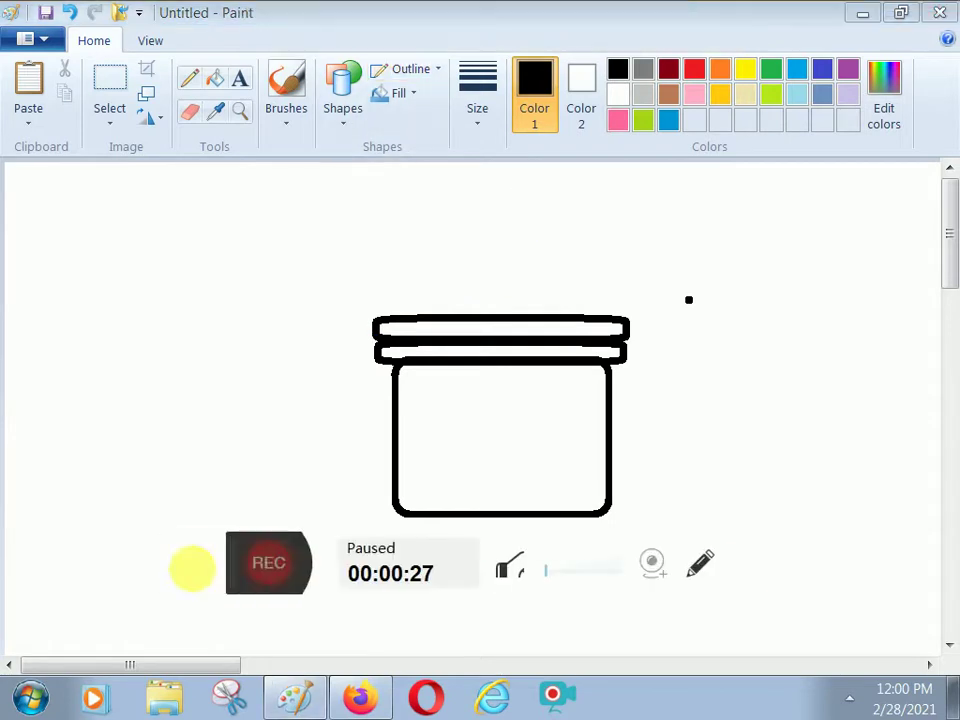
{"action": "left_click", "coordinate": [268, 562]}
Step: Draw a rounded-rectangle lid above the upper rim and a small rounded-rectangle knob centred on top of it
{"action": "left_click_drag", "start_coordinate": [392, 272], "coordinate": [624, 324]}
{"action": "mouse_move", "coordinate": [506, 274]}
{"action": "left_mouse_down"}
{"action": "mouse_move", "coordinate": [506, 285]}
{"action": "mouse_move", "coordinate": [528, 291]}
{"action": "left_mouse_up"}
{"action": "left_click", "coordinate": [562, 254]}
{"action": "left_click", "coordinate": [636, 266]}
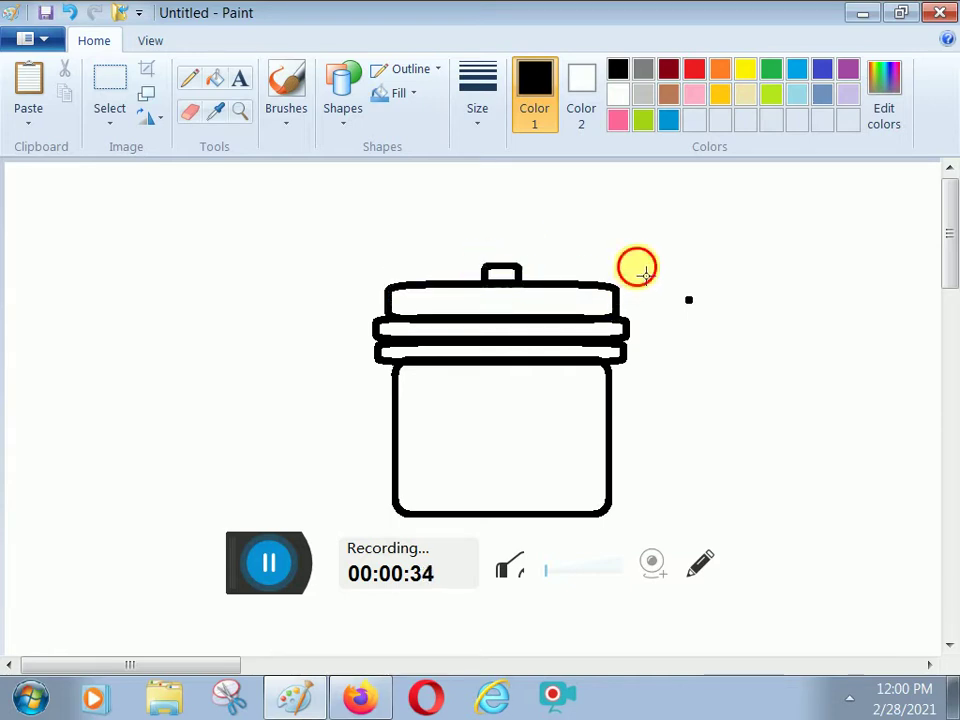
Step: Erase the stray dot and the lines separating the body from the lower rim and the lid from the upper rim, using a larger eraser
{"action": "left_click", "coordinate": [189, 112]}
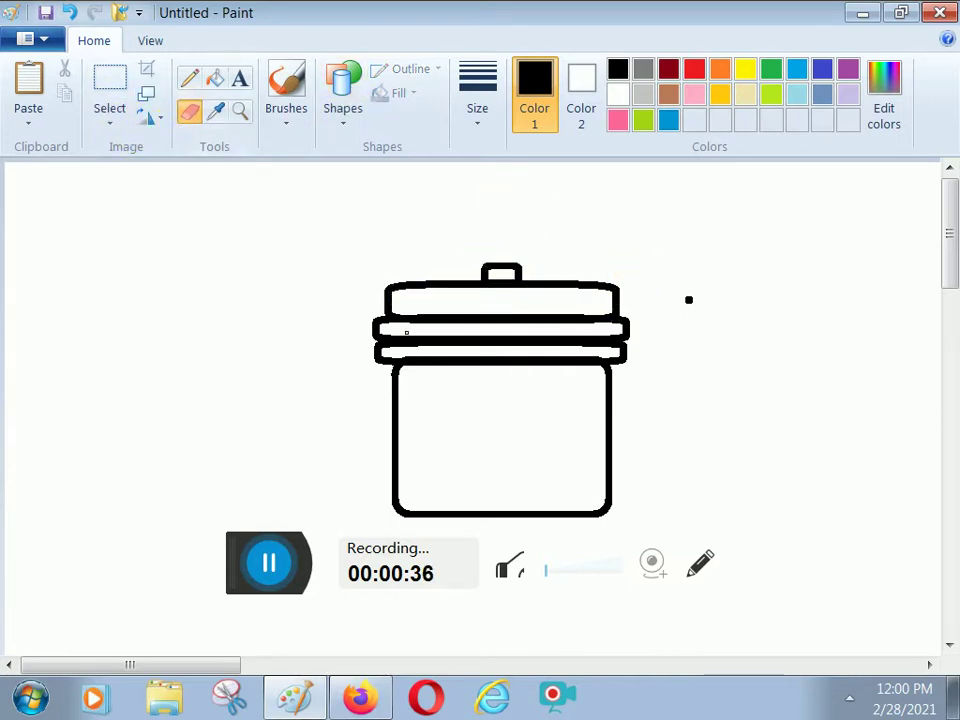
{"action": "left_click", "coordinate": [338, 110]}
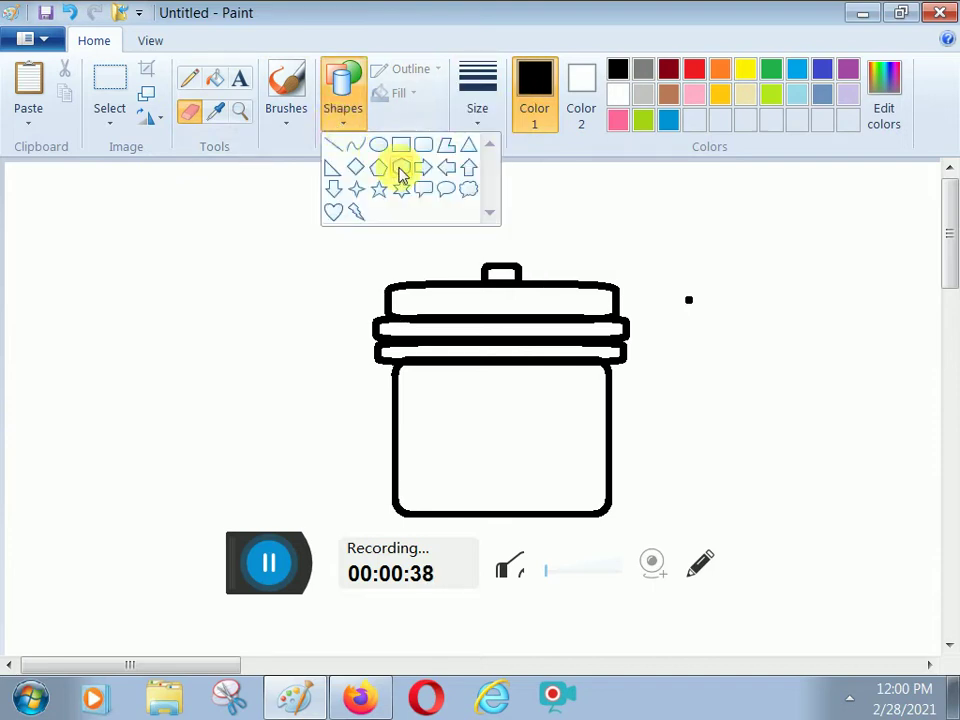
{"action": "left_click", "coordinate": [482, 96]}
{"action": "left_click", "coordinate": [510, 289]}
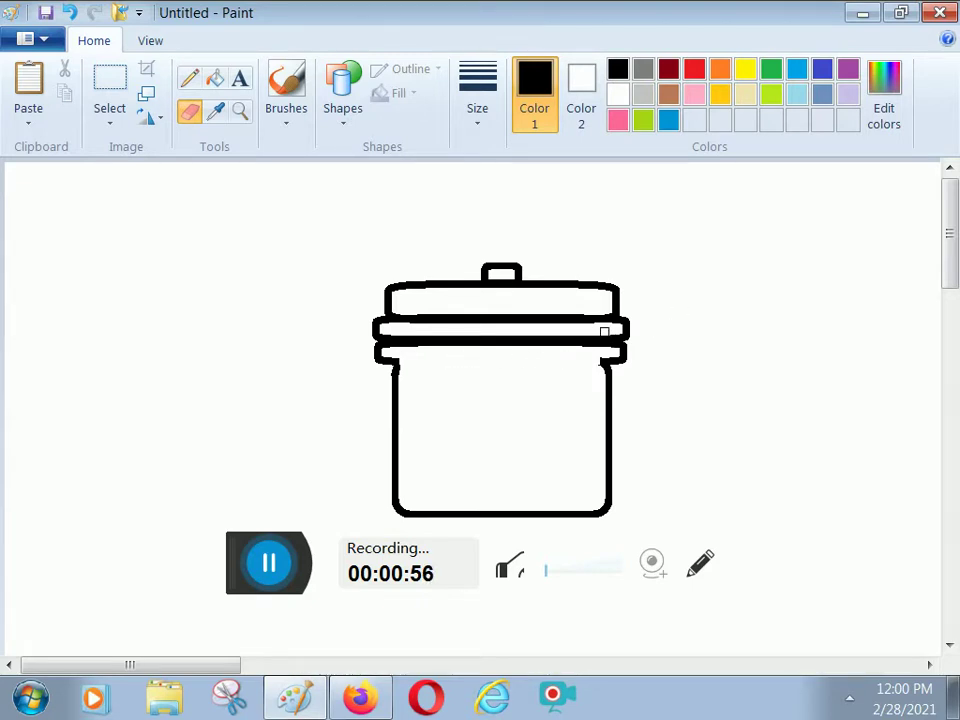
{"action": "left_click_drag", "start_coordinate": [402, 318], "coordinate": [428, 318]}
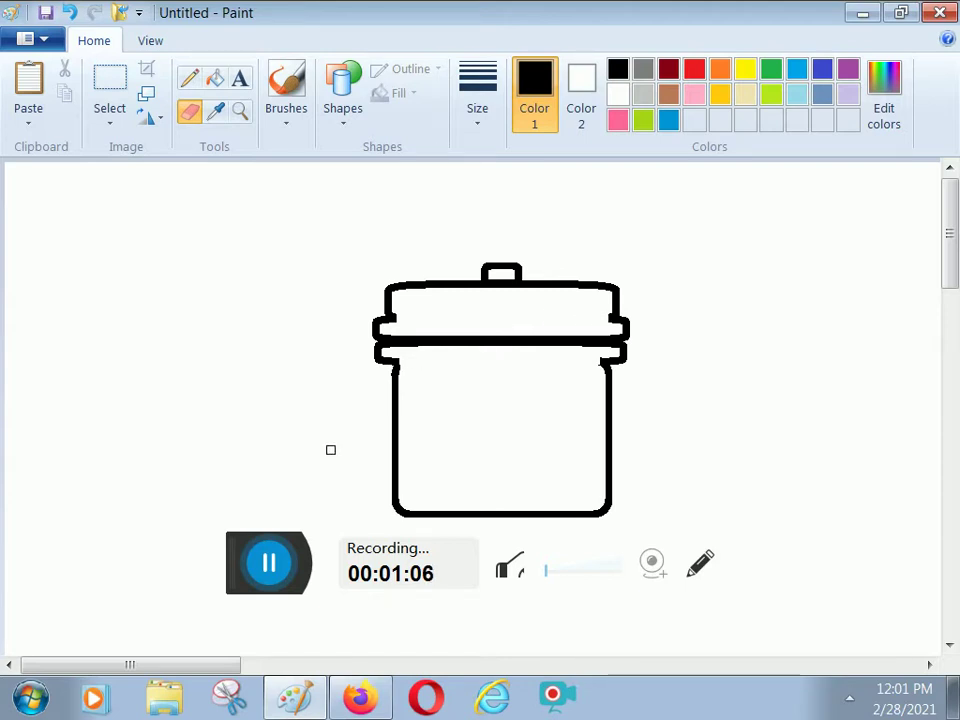
Step: Draw a small horizontal rounded-rectangle handle on each side of the pot body, overlapping its side walls
{"action": "left_click", "coordinate": [343, 118]}
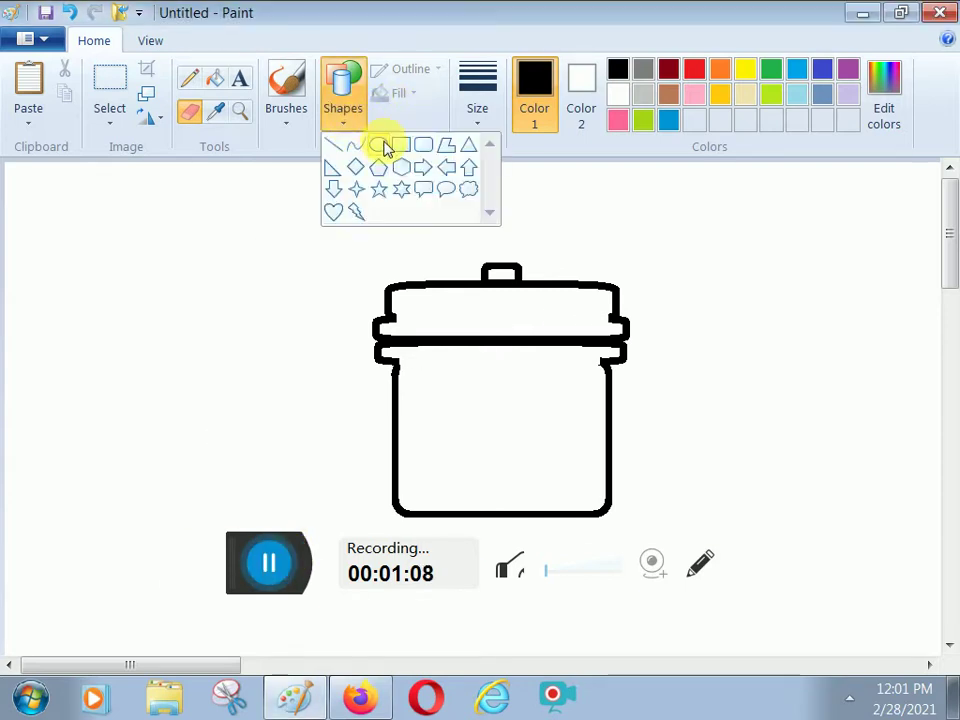
{"action": "left_click", "coordinate": [425, 146]}
{"action": "left_click_drag", "start_coordinate": [349, 391], "coordinate": [410, 411]}
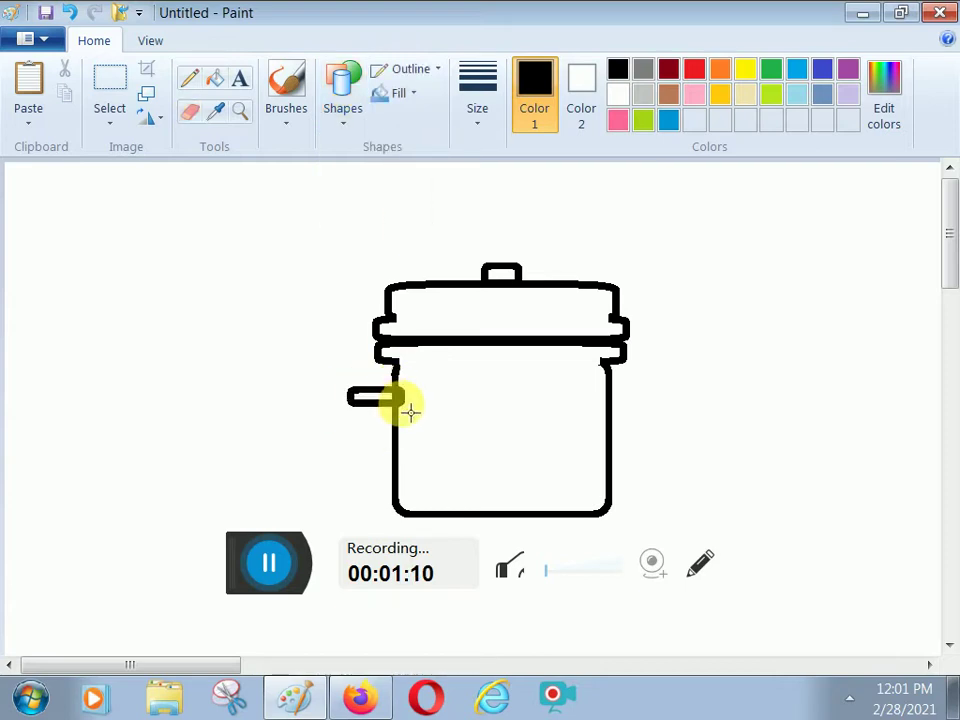
{"action": "left_click", "coordinate": [542, 416]}
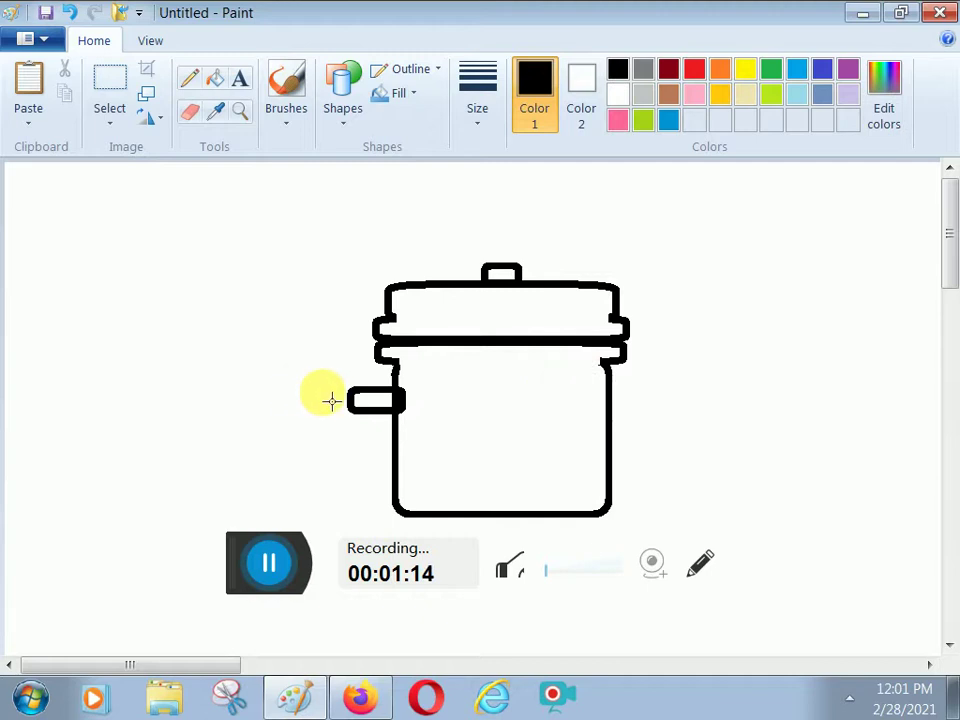
{"action": "left_click_drag", "start_coordinate": [343, 389], "coordinate": [405, 413]}
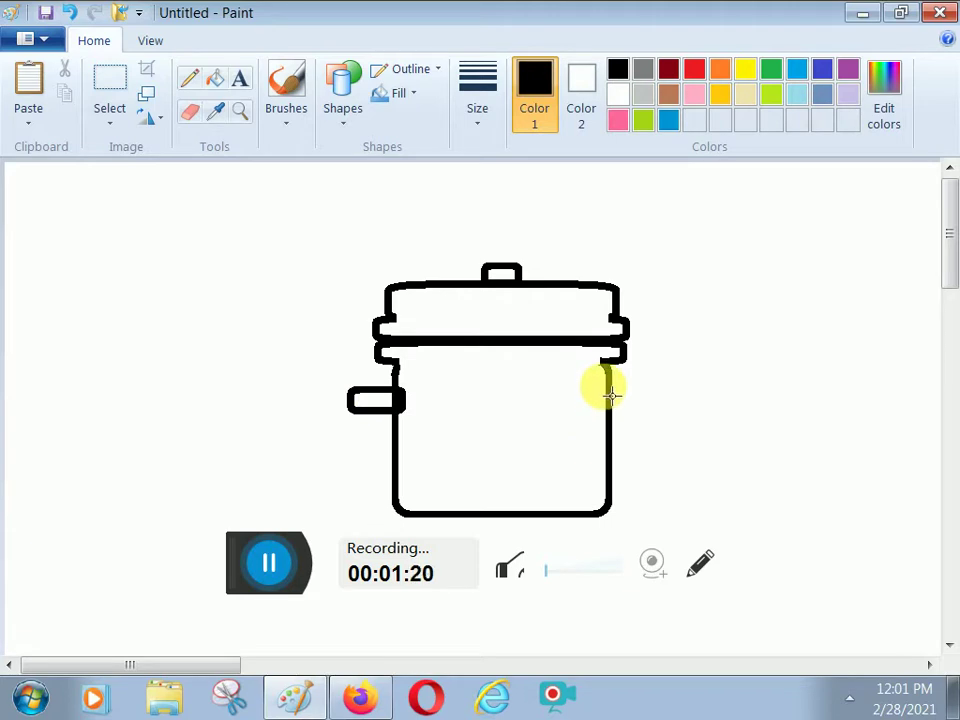
{"action": "left_click_drag", "start_coordinate": [610, 395], "coordinate": [661, 420]}
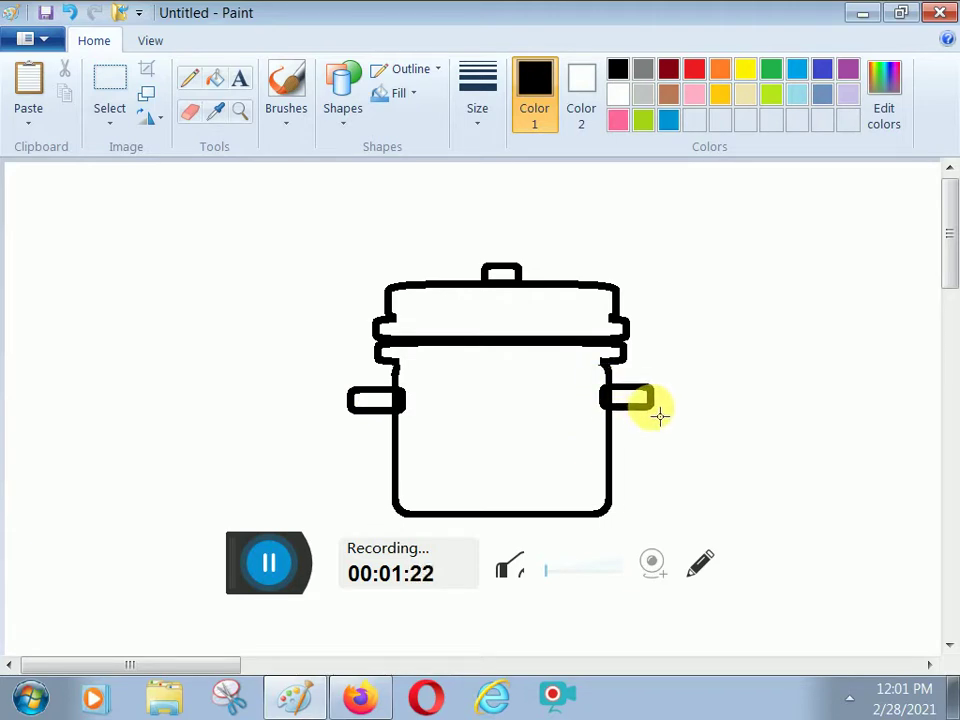
{"action": "left_click", "coordinate": [712, 429]}
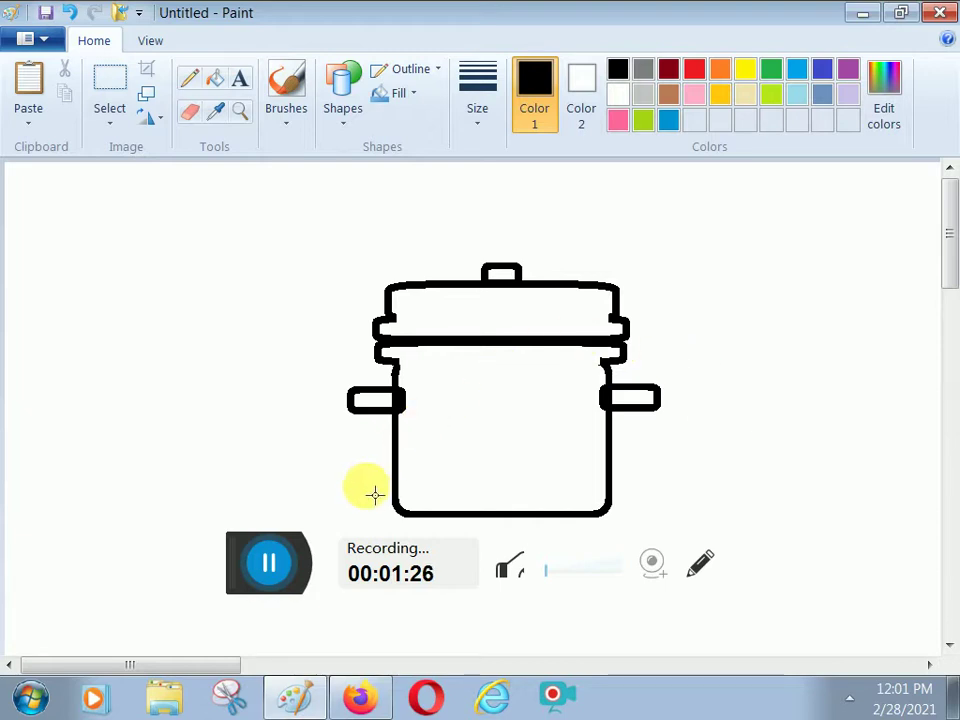
Step: Draw two upright oval eyes side by side on the pot body with the second-thinnest outline size
{"action": "left_click", "coordinate": [334, 120]}
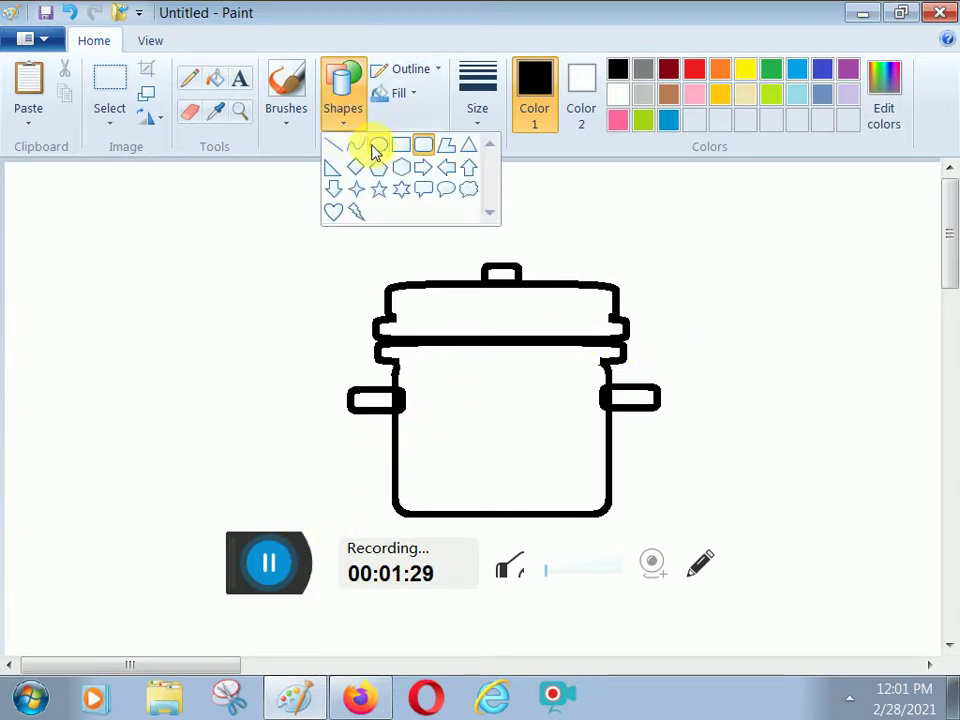
{"action": "left_click", "coordinate": [371, 147]}
{"action": "left_click_drag", "start_coordinate": [431, 398], "coordinate": [470, 457]}
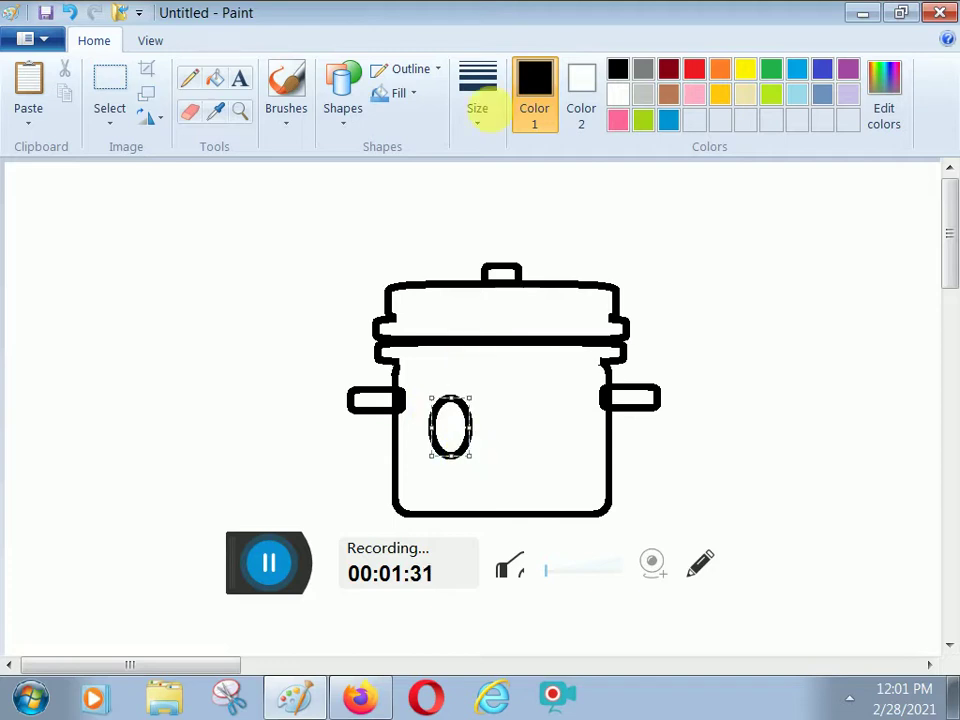
{"action": "left_click", "coordinate": [478, 105]}
{"action": "left_click", "coordinate": [500, 196]}
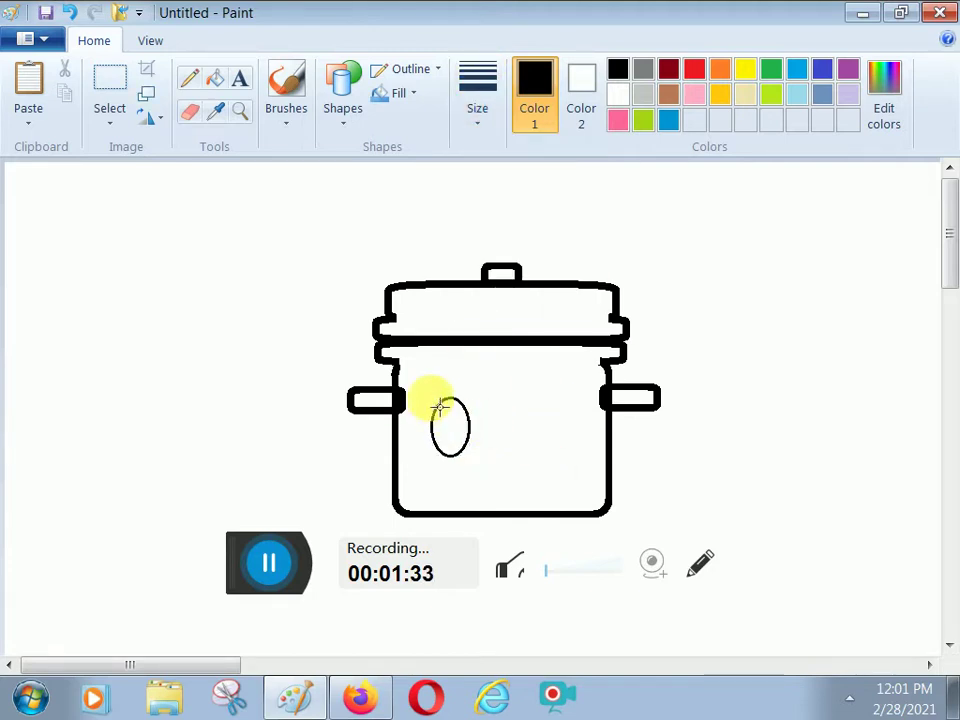
{"action": "left_click_drag", "start_coordinate": [502, 399], "coordinate": [537, 457]}
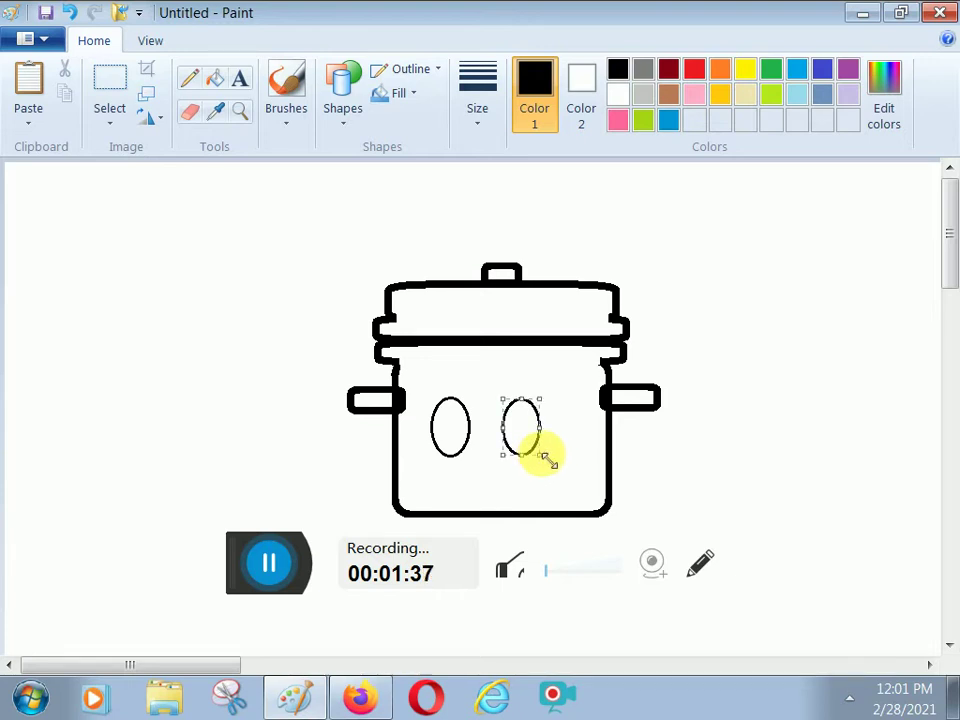
Step: Add two small highlight ovals inside each eye, one near the top and one near the bottom
{"action": "mouse_move", "coordinate": [450, 411]}
{"action": "left_mouse_down"}
{"action": "mouse_move", "coordinate": [478, 433]}
{"action": "mouse_move", "coordinate": [461, 423]}
{"action": "left_mouse_up"}
{"action": "left_click", "coordinate": [446, 455]}
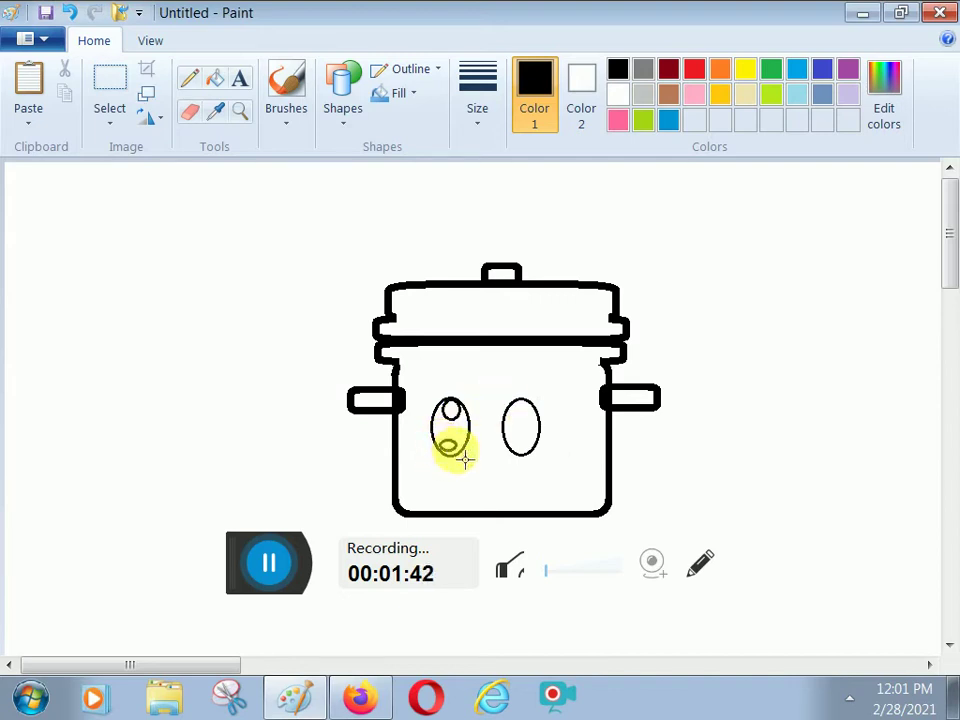
{"action": "left_click", "coordinate": [527, 452]}
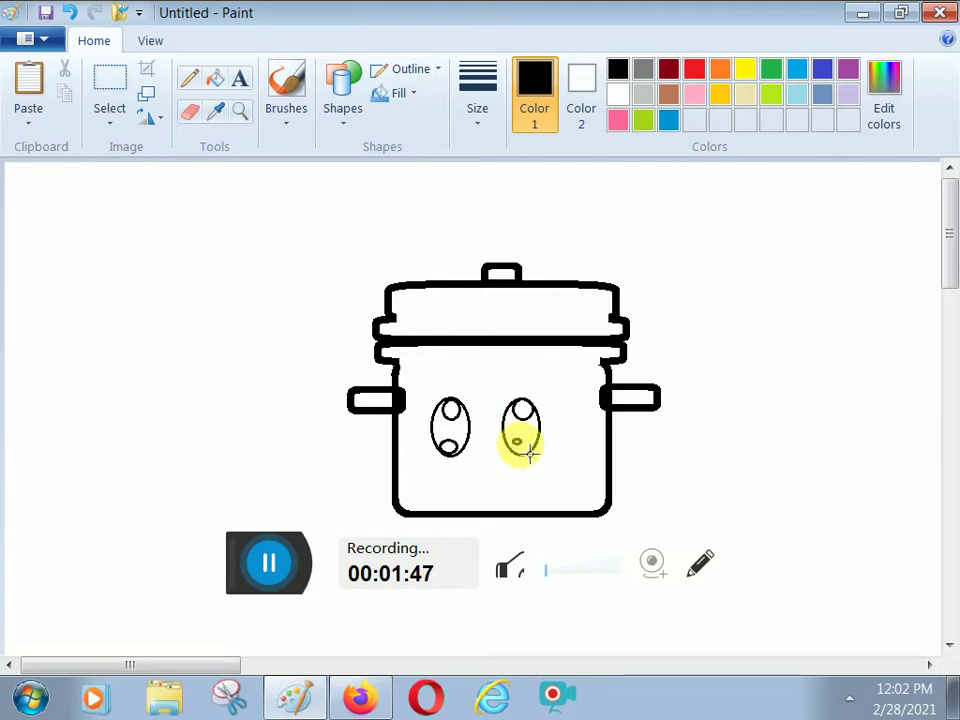
{"action": "left_click_drag", "start_coordinate": [537, 461], "coordinate": [532, 456]}
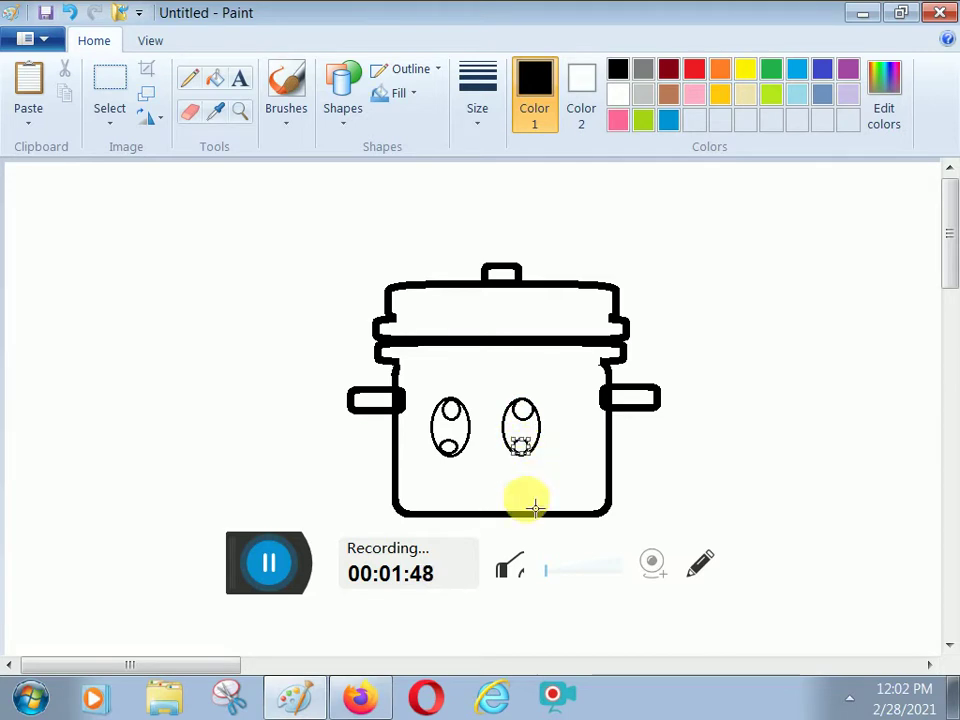
Step: Draw a smiling mouth between and just below the eyes with the Curve shape, bending it downward
{"action": "left_click", "coordinate": [336, 114]}
{"action": "left_click", "coordinate": [356, 145]}
{"action": "left_click_drag", "start_coordinate": [461, 467], "coordinate": [516, 468]}
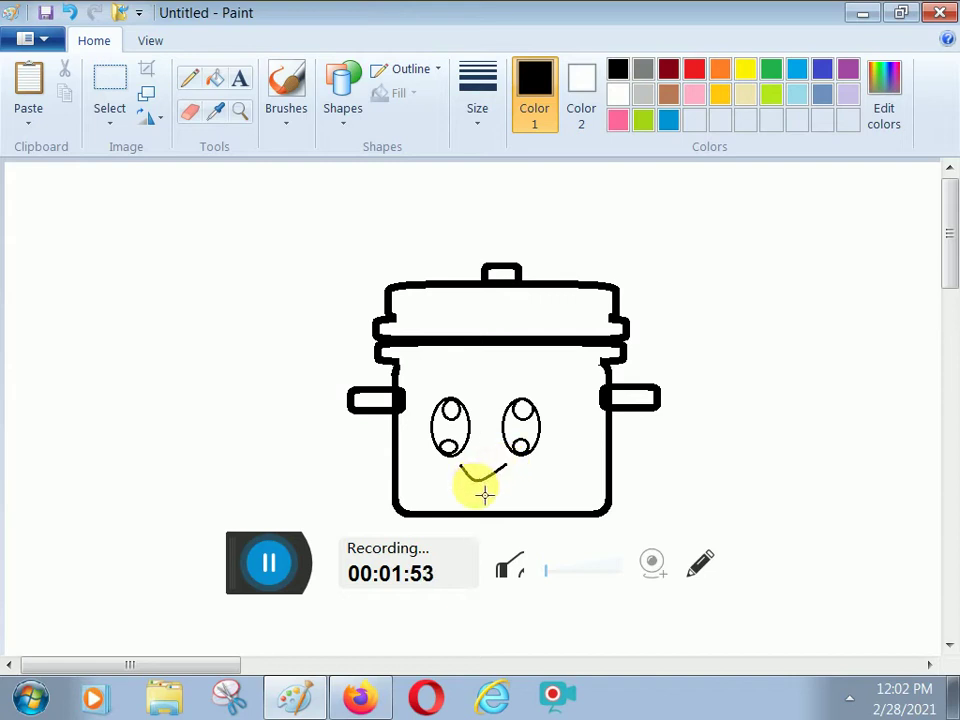
{"action": "left_click", "coordinate": [493, 494]}
{"action": "left_click", "coordinate": [461, 197]}
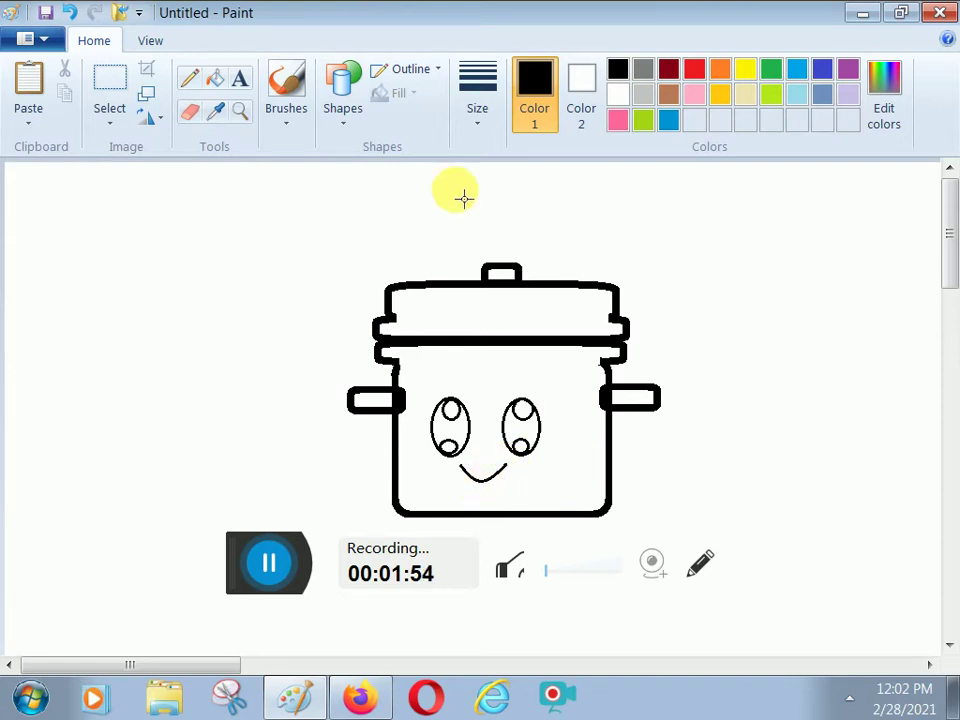
Step: Fill both eyes with black, leaving the highlight ovals white
{"action": "left_click", "coordinate": [215, 78]}
{"action": "left_click", "coordinate": [456, 440]}
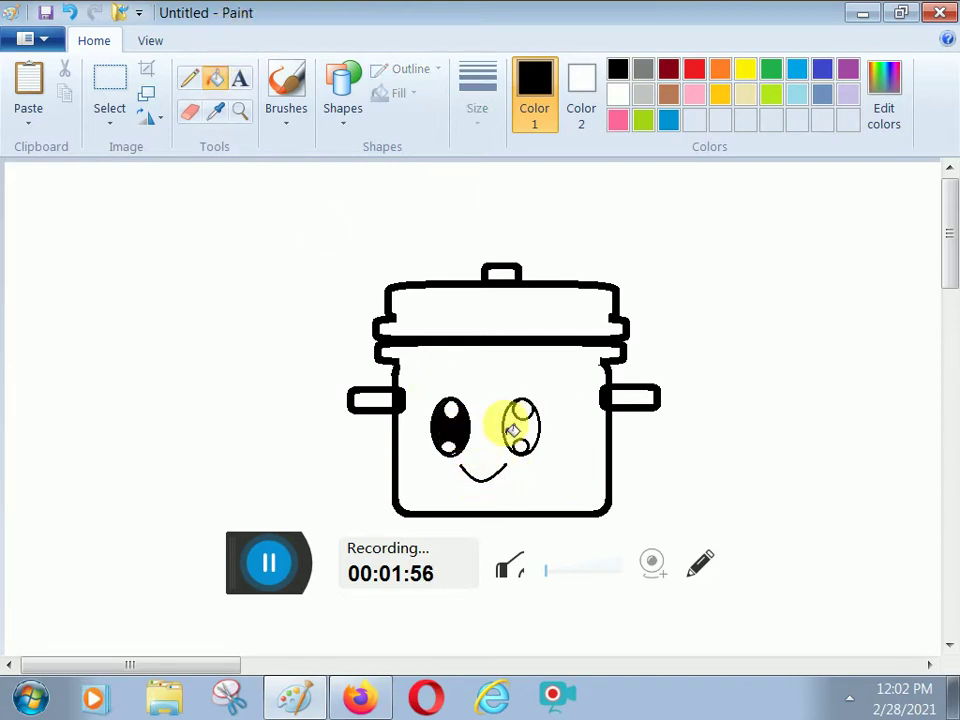
{"action": "left_click", "coordinate": [516, 424]}
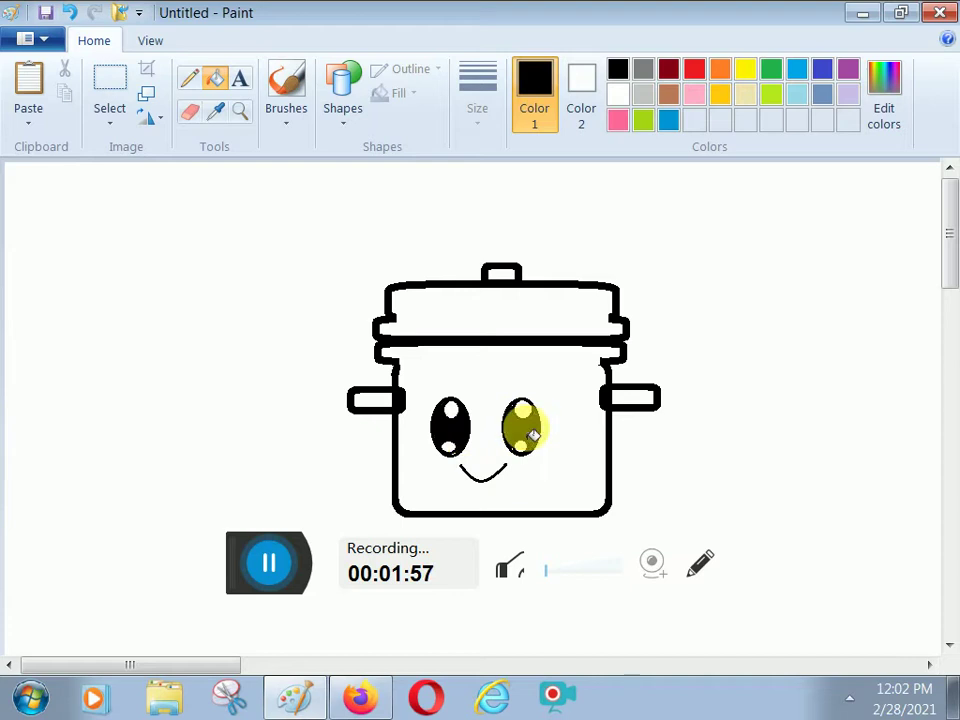
Step: Draw a wide, flat ellipse just beneath the pot and try to fill it with black
{"action": "left_click", "coordinate": [191, 84]}
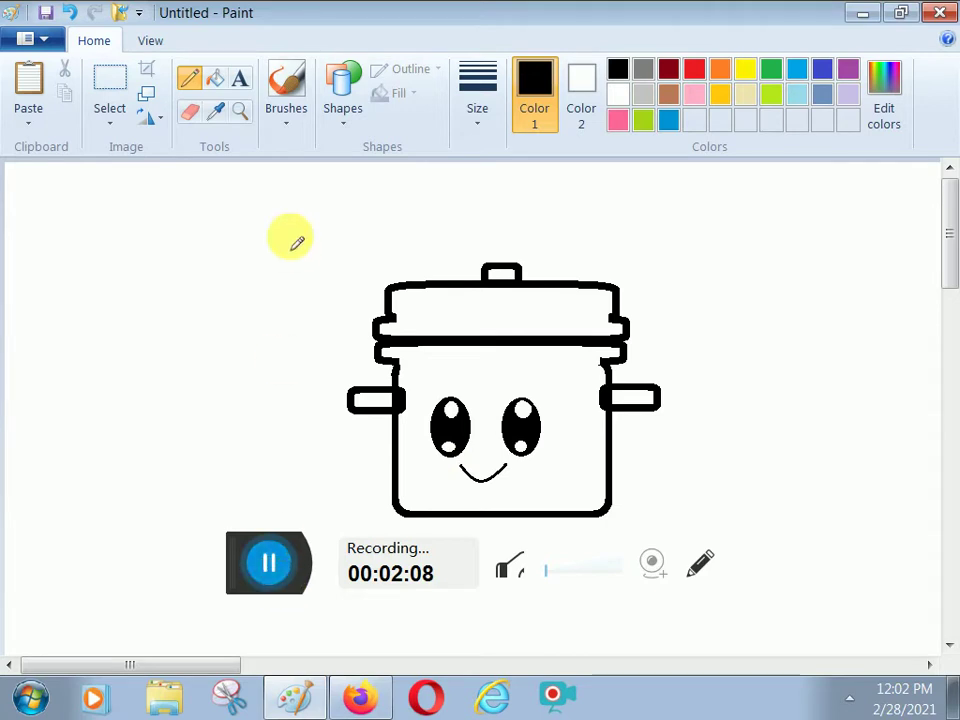
{"action": "left_click", "coordinate": [348, 122]}
{"action": "left_click", "coordinate": [376, 146]}
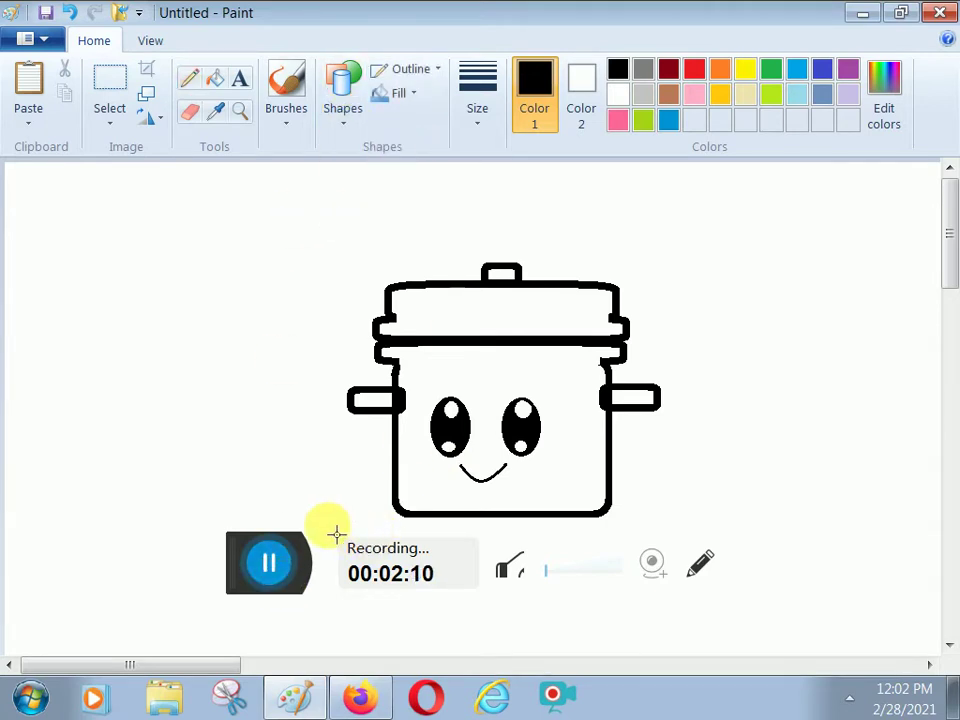
{"action": "left_click_drag", "start_coordinate": [312, 519], "coordinate": [699, 563]}
{"action": "left_click_drag", "start_coordinate": [510, 518], "coordinate": [500, 530]}
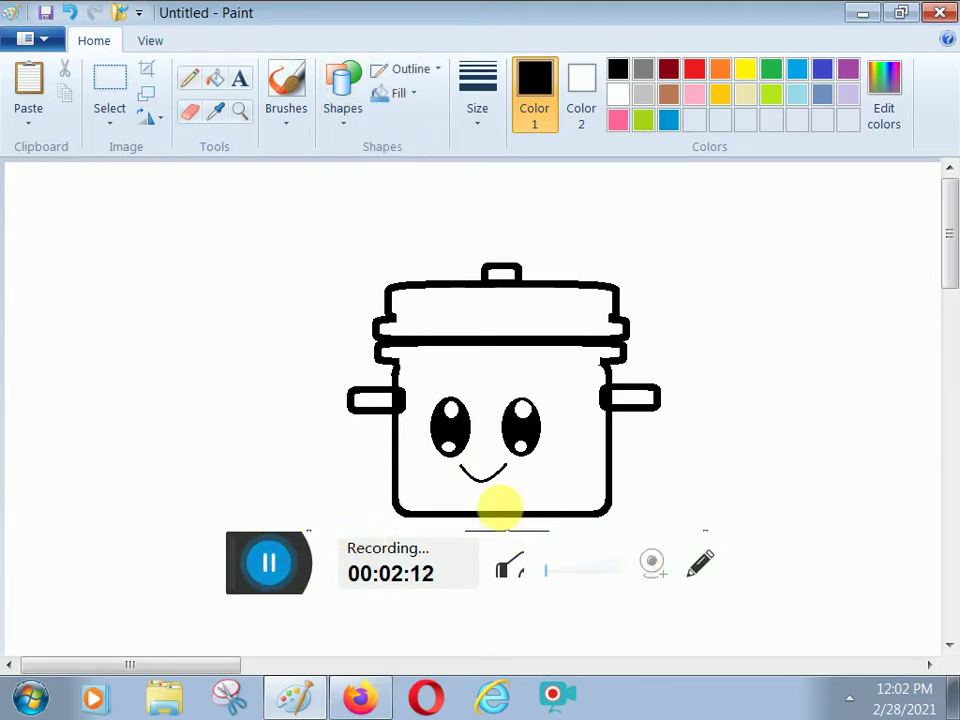
{"action": "left_click", "coordinate": [217, 80]}
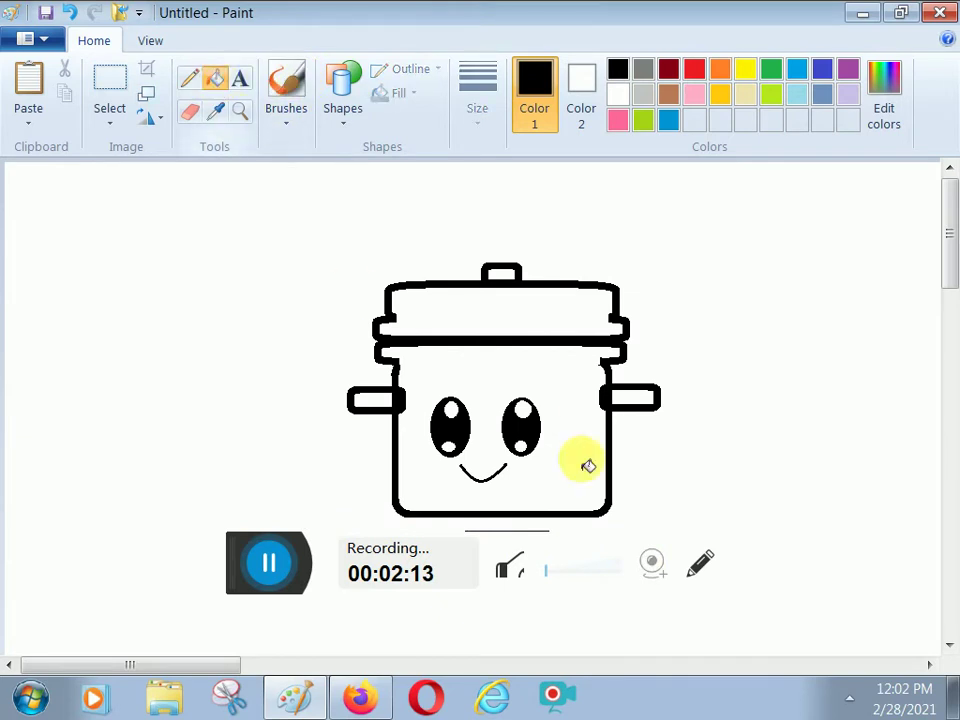
{"action": "left_click", "coordinate": [530, 537]}
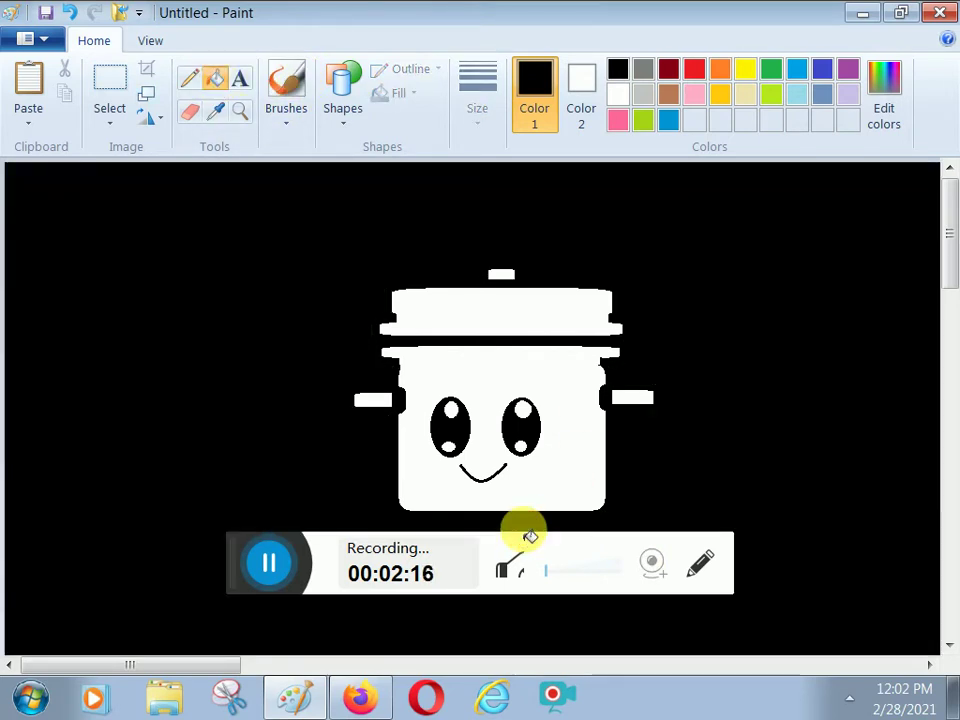
Step: Undo the black fill that flooded the background and fill the flat ellipse beneath the pot with black
{"action": "left_click", "coordinate": [69, 12]}
{"action": "left_click_drag", "start_coordinate": [218, 550], "coordinate": [276, 107]}
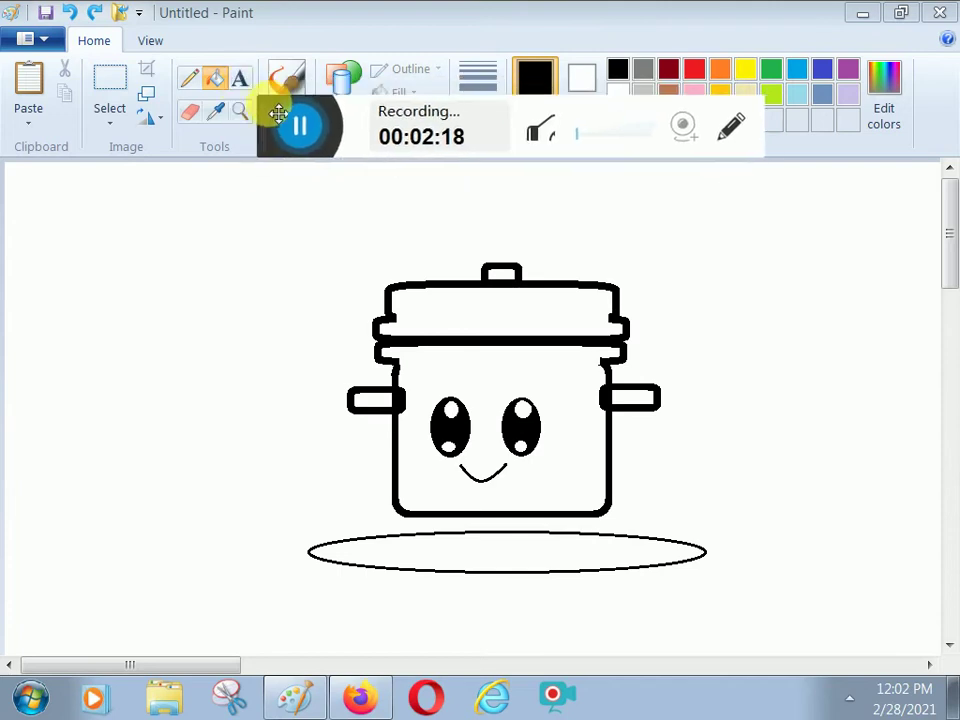
{"action": "left_click", "coordinate": [443, 538]}
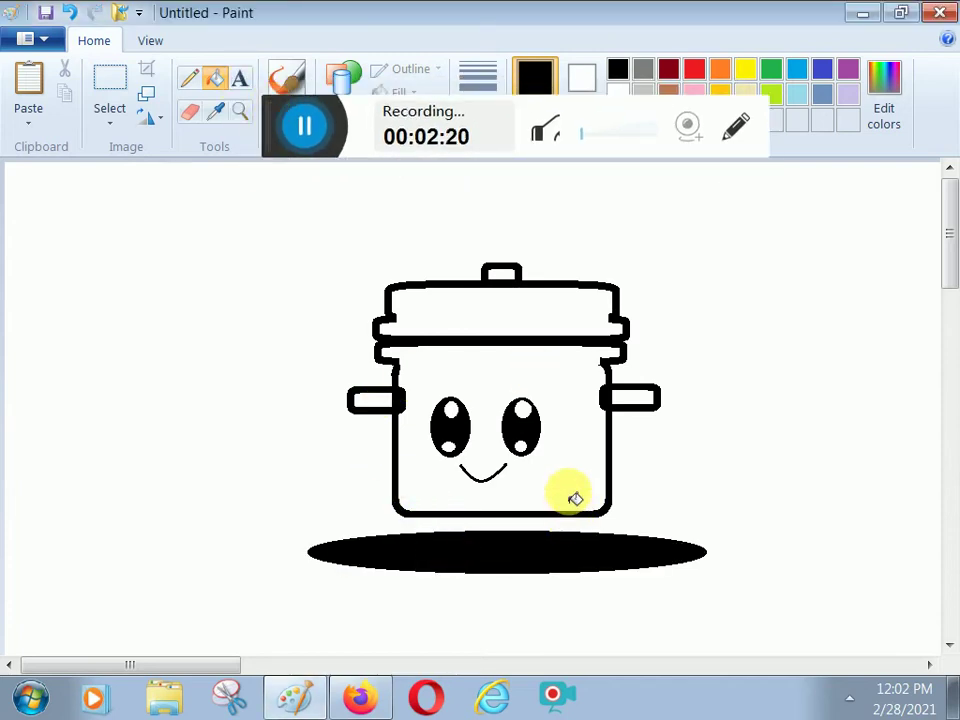
{"action": "left_click_drag", "start_coordinate": [334, 118], "coordinate": [298, 555]}
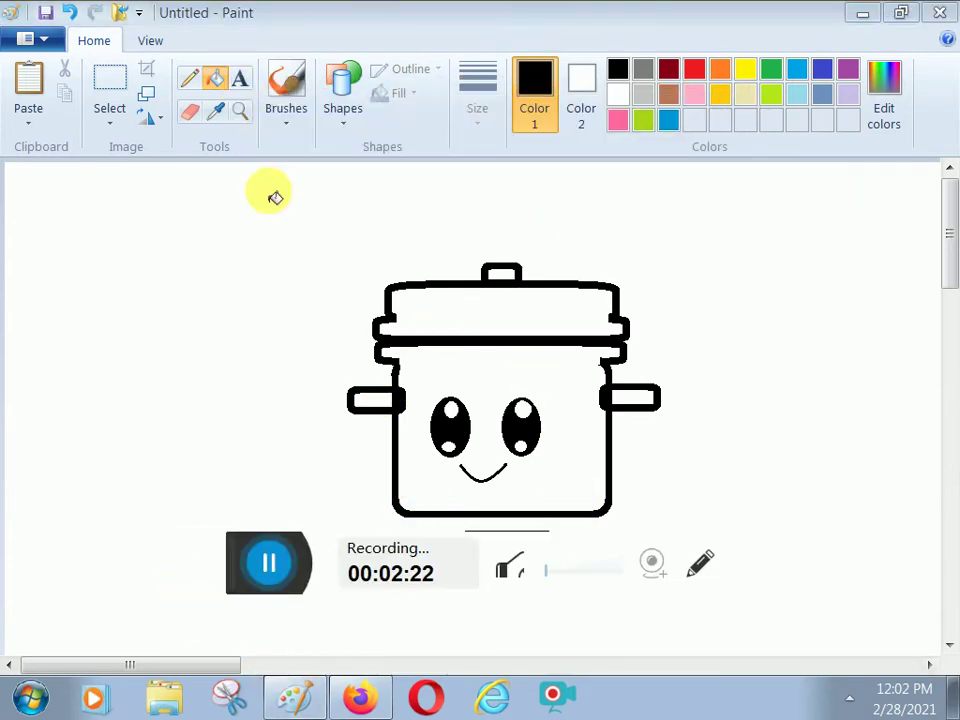
Step: Select the eyes and mouth with a rectangular selection and move the face slightly up and right to center it on the pot
{"action": "left_click", "coordinate": [109, 120]}
{"action": "left_click", "coordinate": [130, 173]}
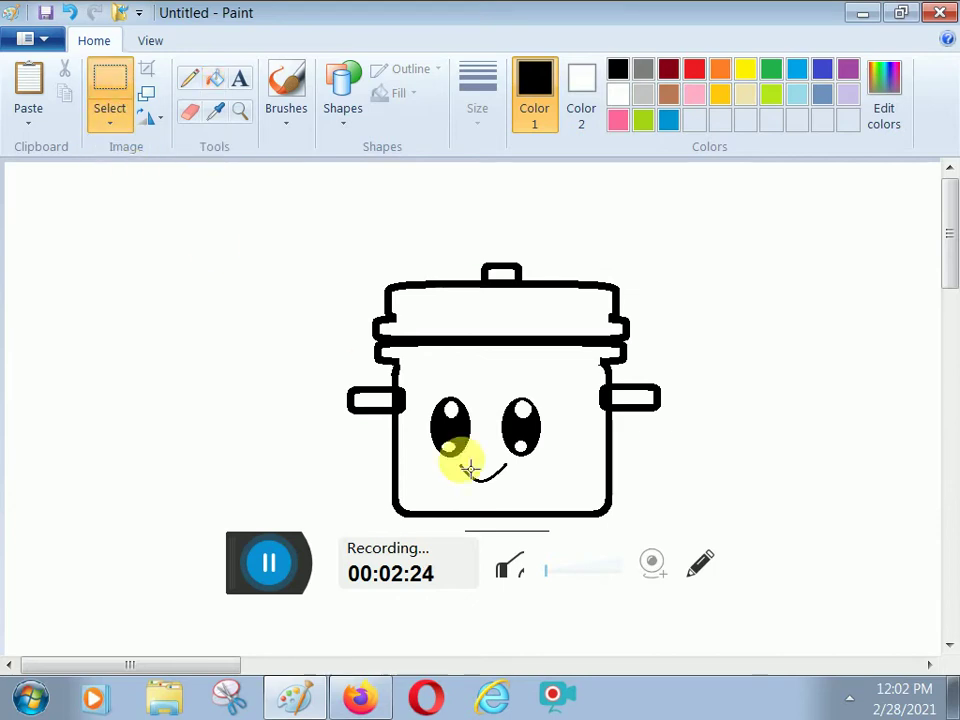
{"action": "left_click_drag", "start_coordinate": [415, 370], "coordinate": [575, 492]}
{"action": "mouse_move", "coordinate": [560, 476]}
{"action": "left_mouse_down"}
{"action": "mouse_move", "coordinate": [579, 477]}
{"action": "mouse_move", "coordinate": [573, 461]}
{"action": "left_mouse_up"}
{"action": "left_click", "coordinate": [692, 456]}
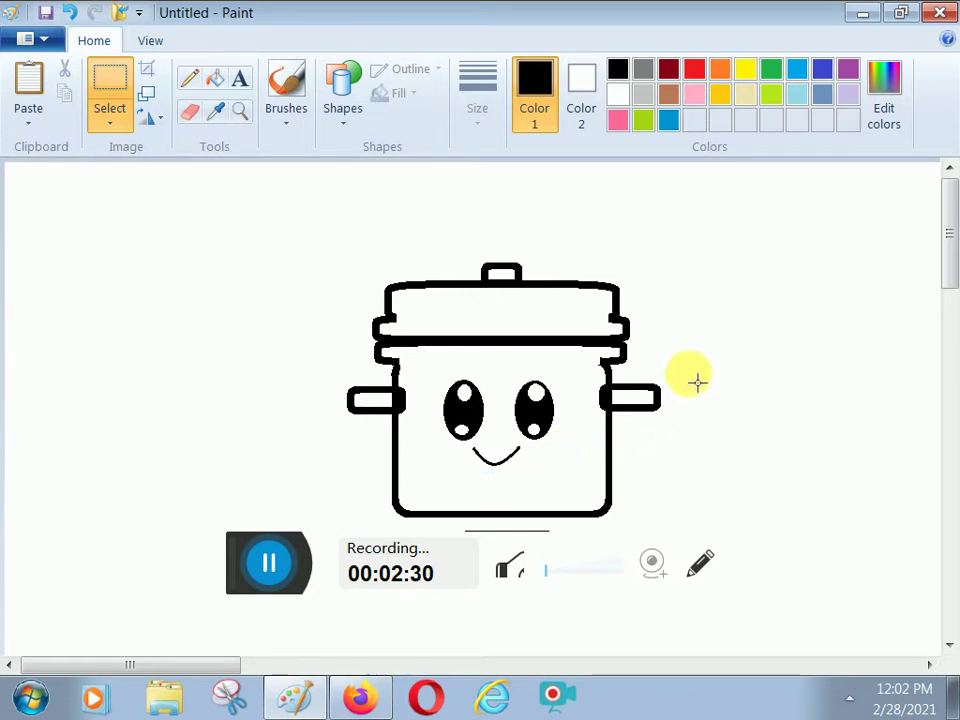
Step: Draw three wavy steam lines side by side above the lid with the Curve shape at the thickest line size
{"action": "left_click", "coordinate": [337, 127]}
{"action": "left_click", "coordinate": [362, 146]}
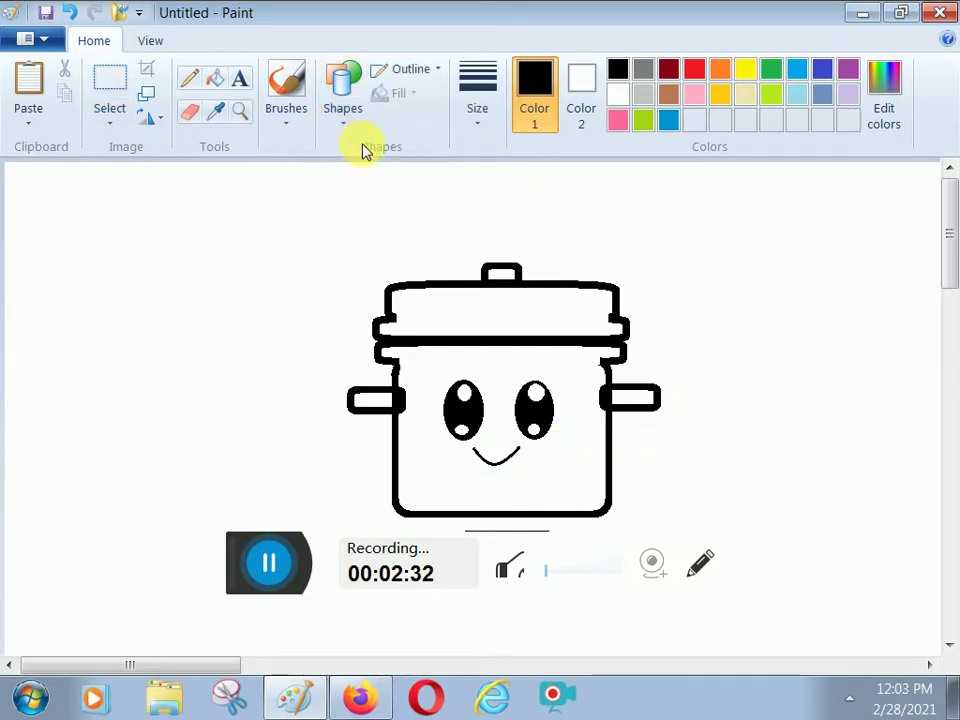
{"action": "left_click_drag", "start_coordinate": [413, 186], "coordinate": [432, 260]}
{"action": "left_click", "coordinate": [473, 105]}
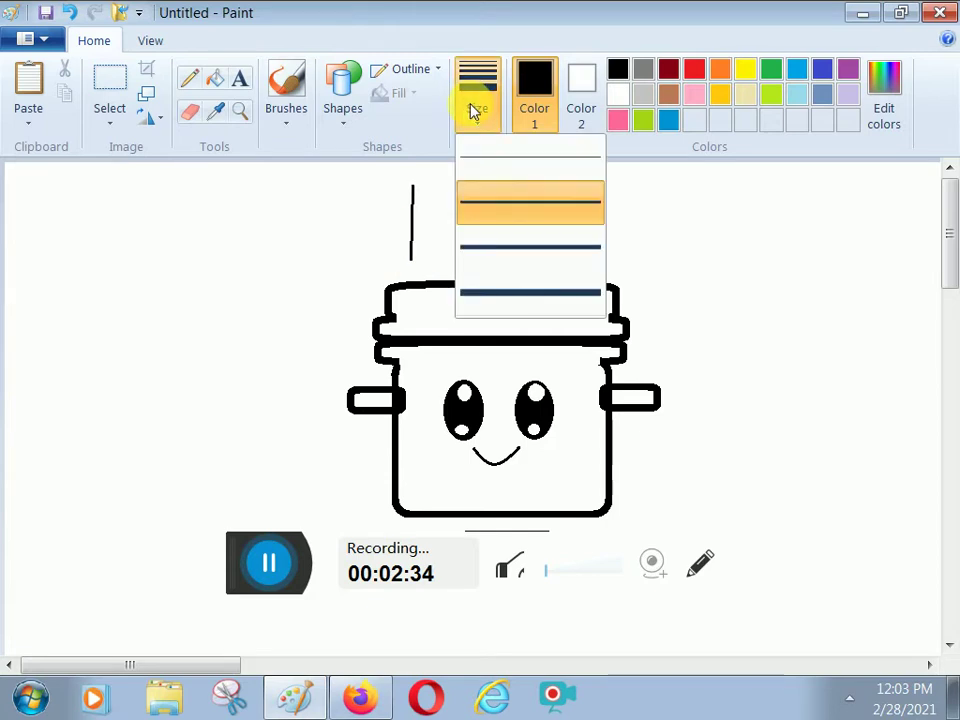
{"action": "left_click", "coordinate": [515, 281]}
{"action": "mouse_move", "coordinate": [435, 235]}
{"action": "left_mouse_down"}
{"action": "mouse_move", "coordinate": [429, 225]}
{"action": "mouse_move", "coordinate": [399, 225]}
{"action": "mouse_move", "coordinate": [422, 251]}
{"action": "left_mouse_up"}
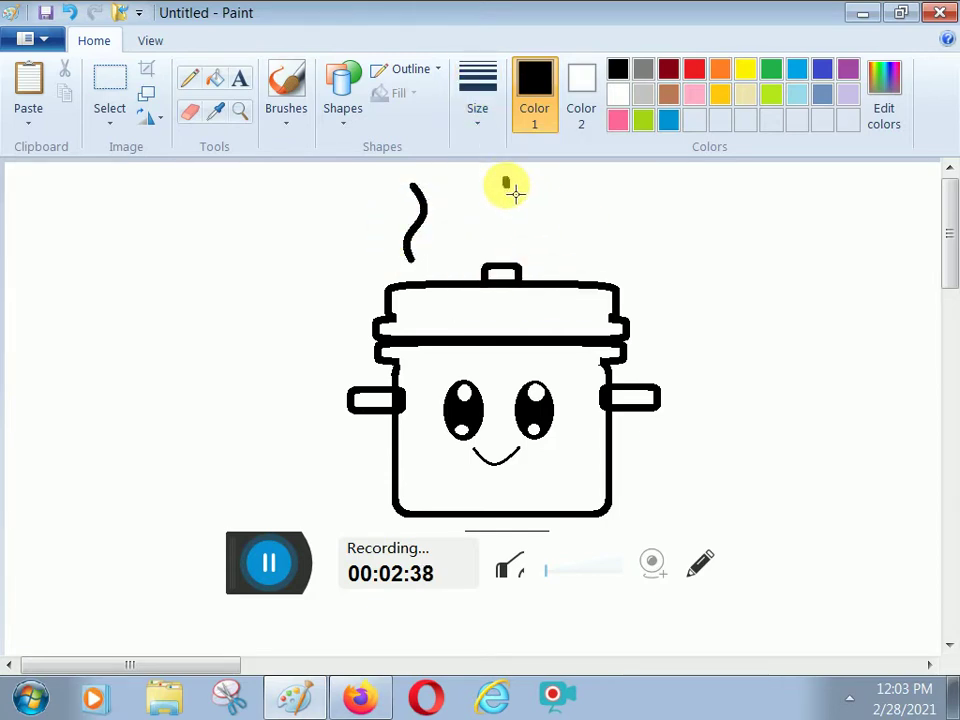
{"action": "mouse_move", "coordinate": [506, 180]}
{"action": "left_mouse_down"}
{"action": "mouse_move", "coordinate": [494, 252]}
{"action": "mouse_move", "coordinate": [529, 216]}
{"action": "mouse_move", "coordinate": [467, 227]}
{"action": "left_mouse_up"}
{"action": "mouse_move", "coordinate": [581, 184]}
{"action": "left_mouse_down"}
{"action": "mouse_move", "coordinate": [572, 259]}
{"action": "mouse_move", "coordinate": [579, 223]}
{"action": "mouse_move", "coordinate": [618, 231]}
{"action": "mouse_move", "coordinate": [566, 236]}
{"action": "mouse_move", "coordinate": [546, 221]}
{"action": "left_mouse_up"}
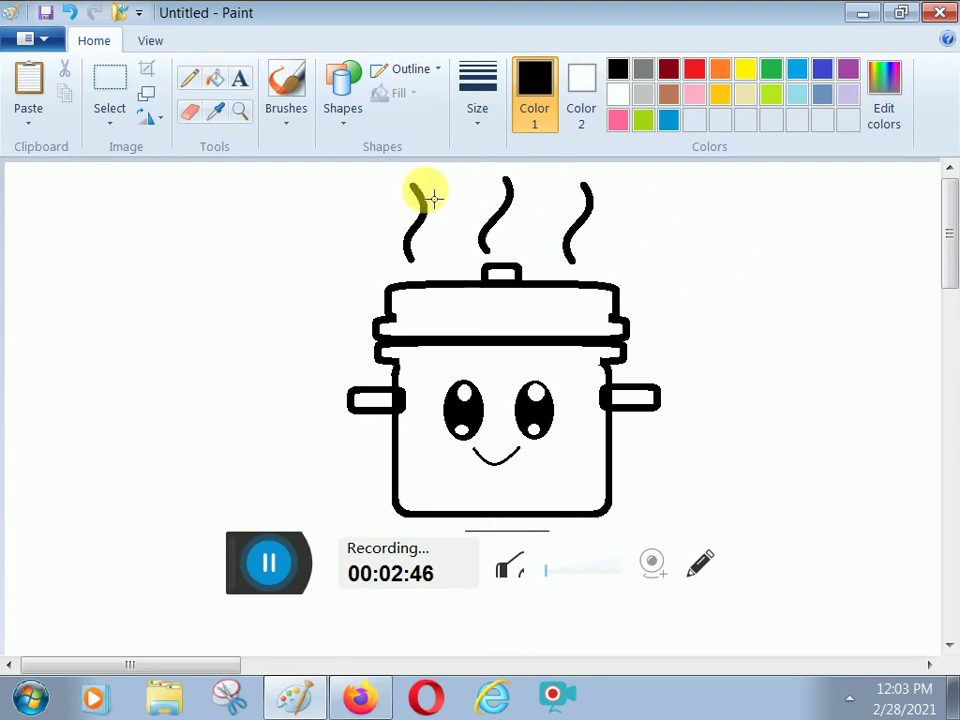
Step: Select the whole pot with its steam and shadow and move it down and left on the canvas
{"action": "left_click", "coordinate": [238, 111]}
{"action": "right_click", "coordinate": [318, 292]}
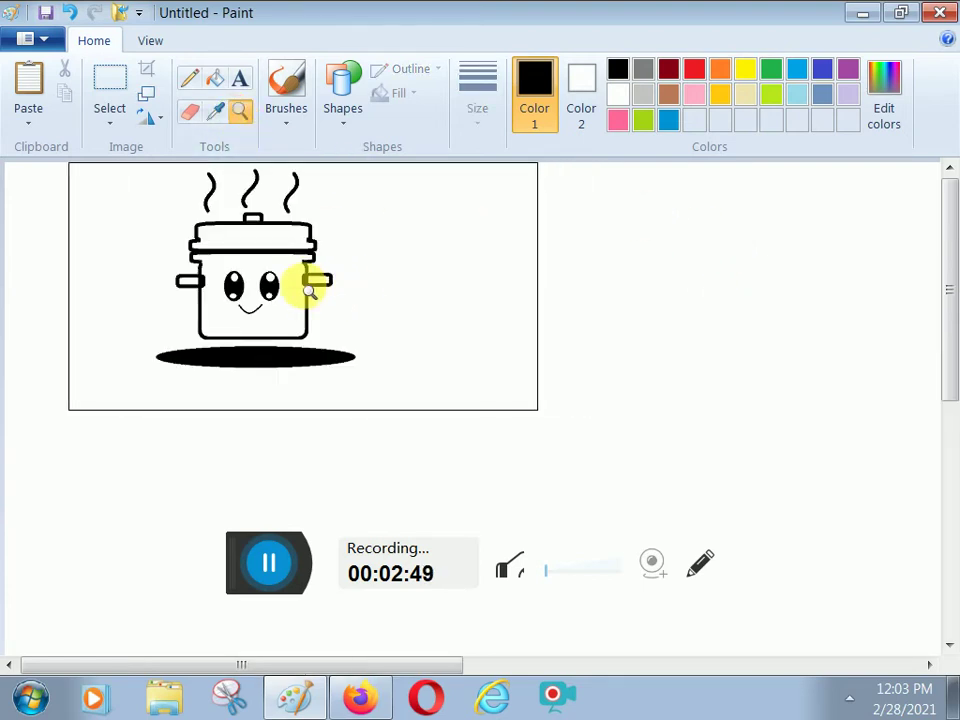
{"action": "left_click", "coordinate": [117, 130]}
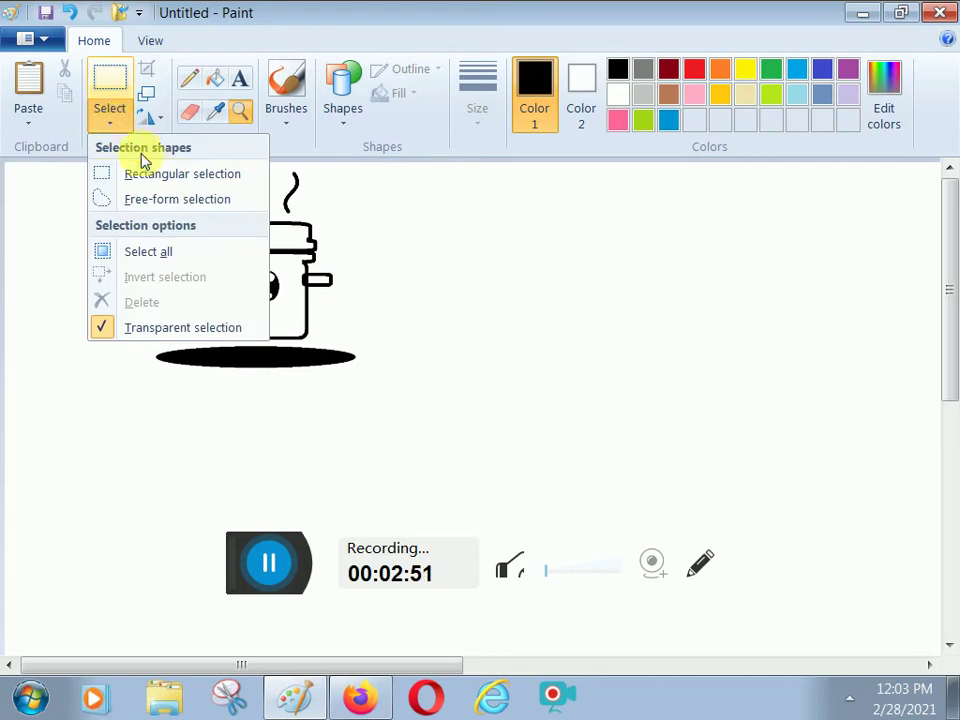
{"action": "left_click", "coordinate": [145, 172]}
{"action": "left_click_drag", "start_coordinate": [157, 173], "coordinate": [334, 496]}
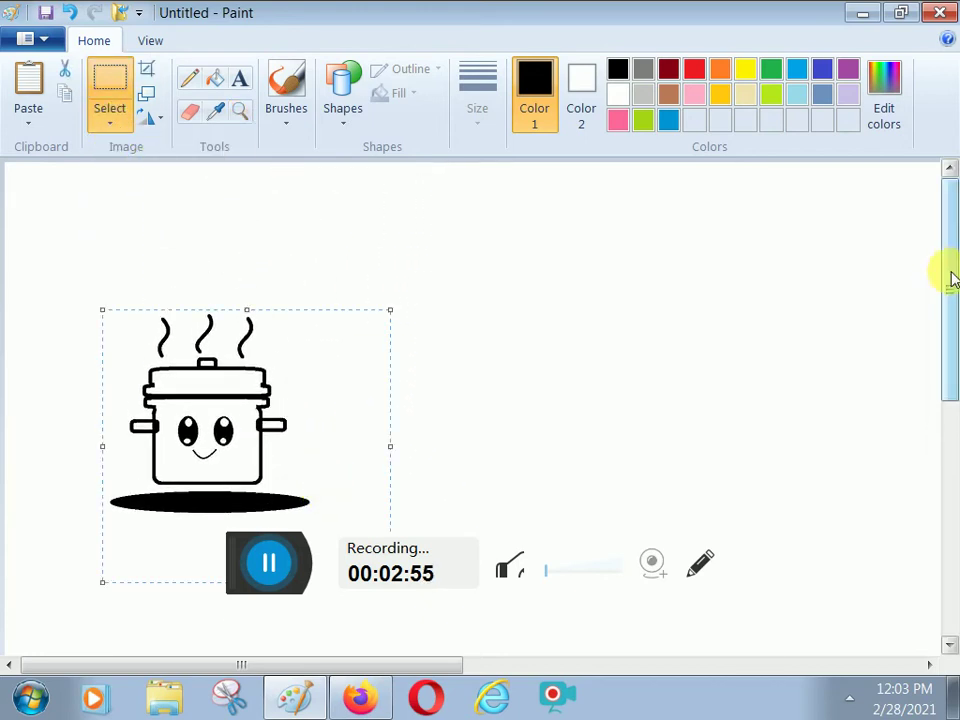
{"action": "left_click_drag", "start_coordinate": [955, 274], "coordinate": [943, 343]}
{"action": "left_click_drag", "start_coordinate": [330, 280], "coordinate": [328, 392]}
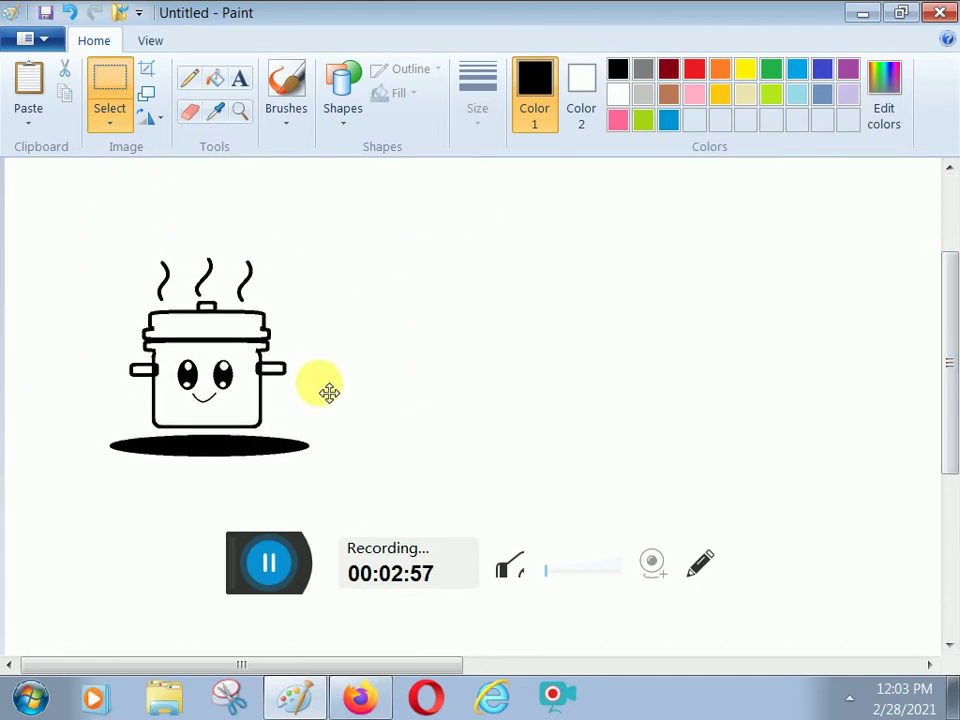
Step: Copy the pot and paste two duplicates, placing one to the right of the original and one lower, between the two
{"action": "right_click", "coordinate": [350, 350]}
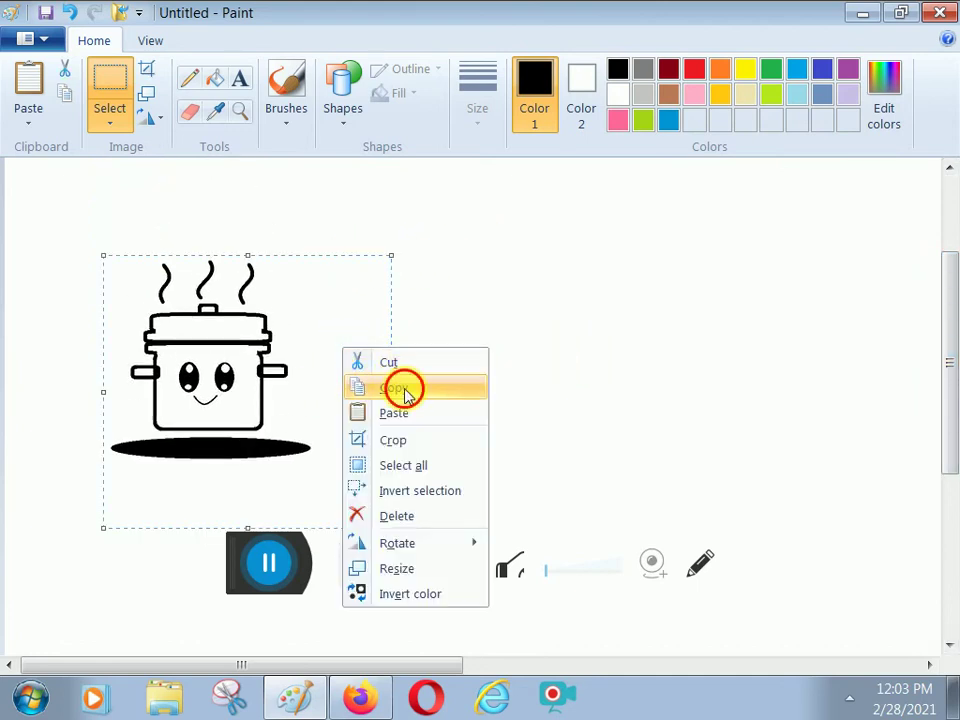
{"action": "left_click", "coordinate": [400, 388]}
{"action": "right_click", "coordinate": [618, 318]}
{"action": "left_click", "coordinate": [679, 381]}
{"action": "left_click_drag", "start_coordinate": [156, 321], "coordinate": [585, 383]}
{"action": "right_click", "coordinate": [816, 333]}
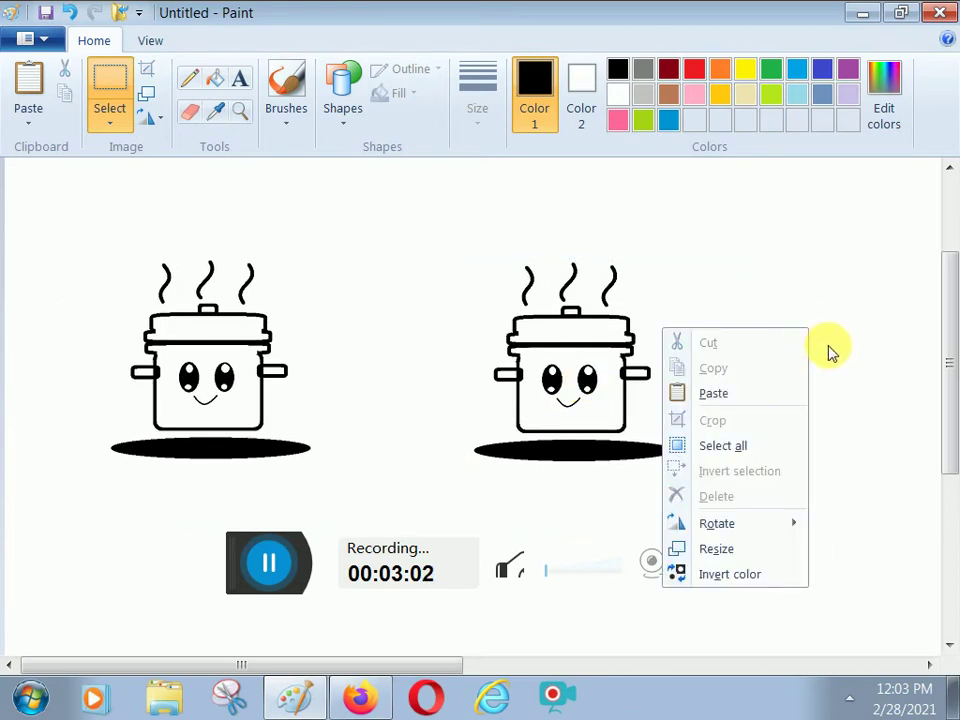
{"action": "left_click", "coordinate": [730, 396]}
{"action": "left_click_drag", "start_coordinate": [209, 289], "coordinate": [486, 504]}
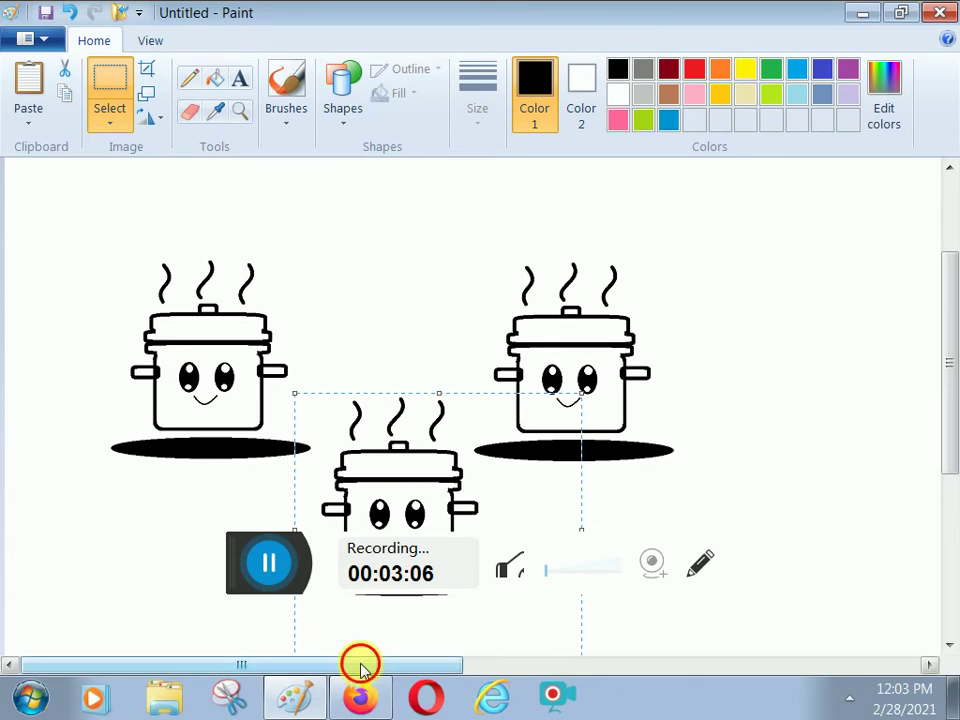
Step: Select all three pots together and move the group to the right, toward the middle of the canvas
{"action": "left_click_drag", "start_coordinate": [358, 664], "coordinate": [315, 671]}
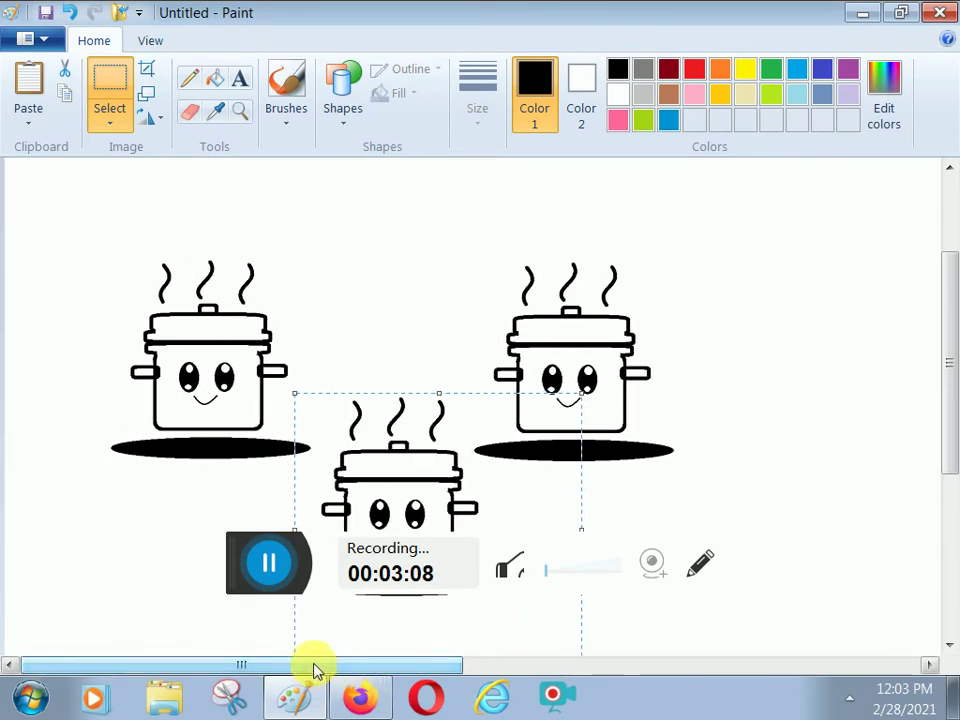
{"action": "left_click", "coordinate": [42, 190]}
{"action": "left_click_drag", "start_coordinate": [42, 190], "coordinate": [821, 645]}
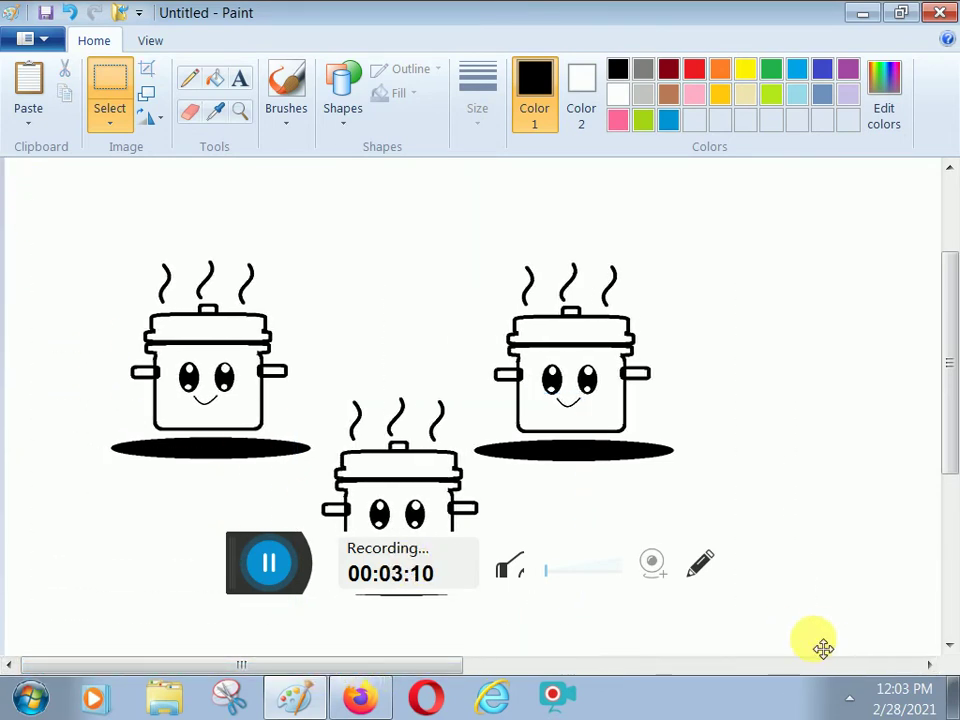
{"action": "left_click_drag", "start_coordinate": [468, 466], "coordinate": [626, 463]}
{"action": "left_click_drag", "start_coordinate": [418, 670], "coordinate": [482, 684]}
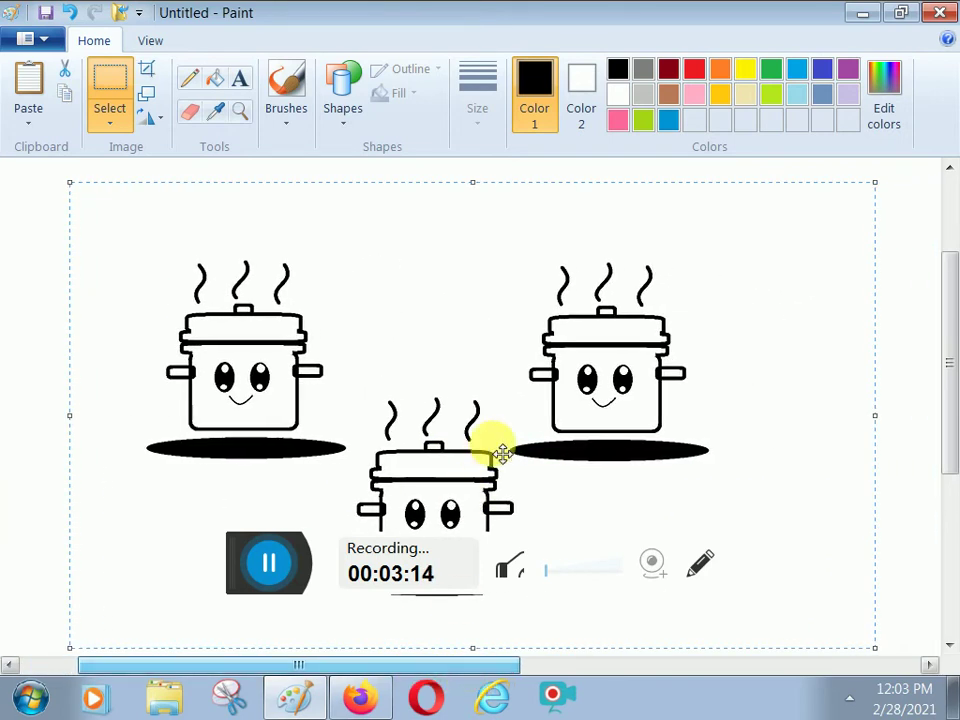
{"action": "left_click_drag", "start_coordinate": [493, 444], "coordinate": [608, 438]}
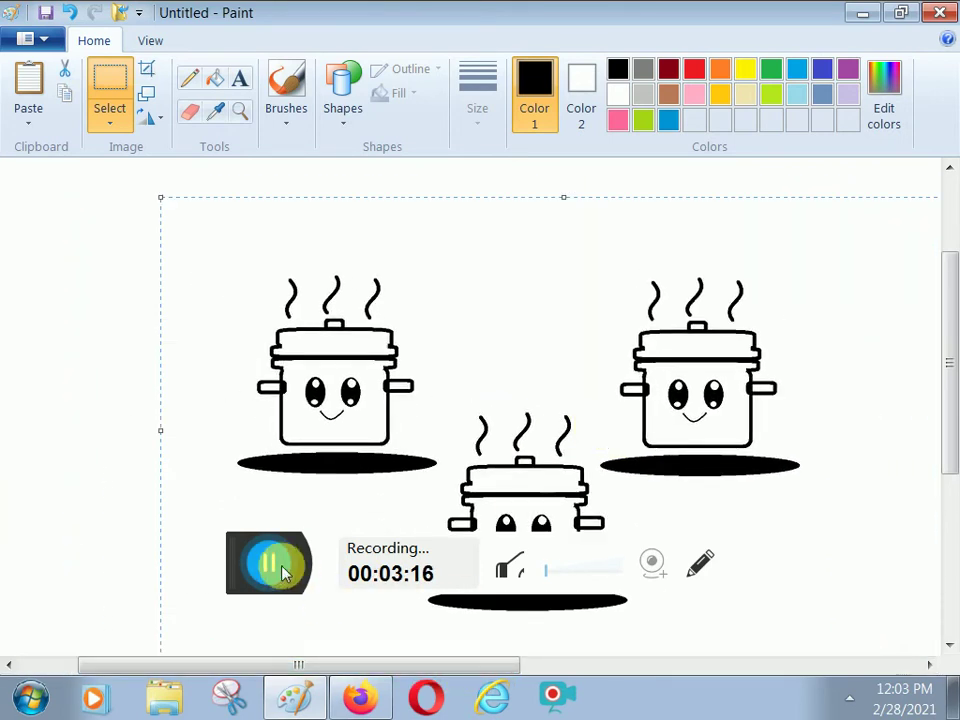
{"action": "left_click", "coordinate": [161, 304]}
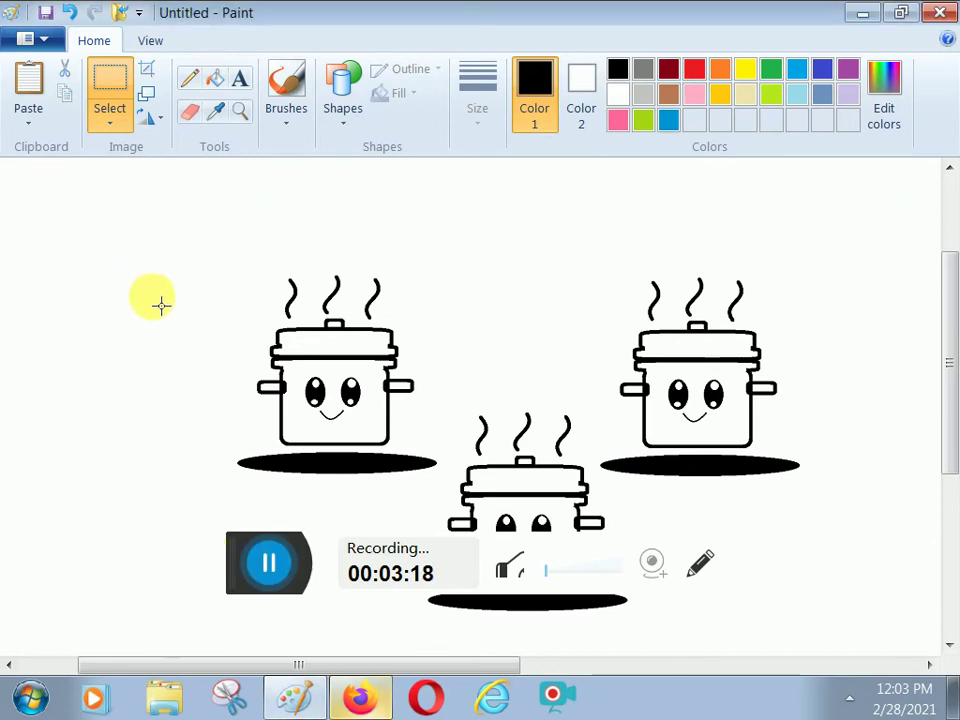
Step: Fill the right pot's body with pink, the left pot's body with lime green and the lower pot's body with blue
{"action": "left_click", "coordinate": [220, 78]}
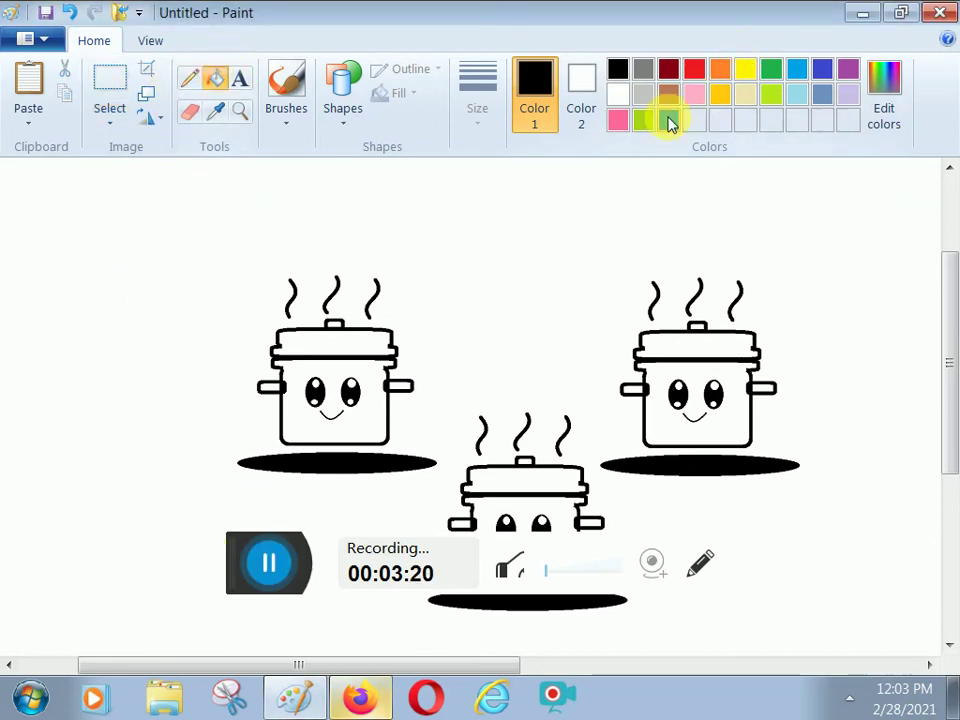
{"action": "left_click", "coordinate": [618, 121]}
{"action": "left_click", "coordinate": [733, 418]}
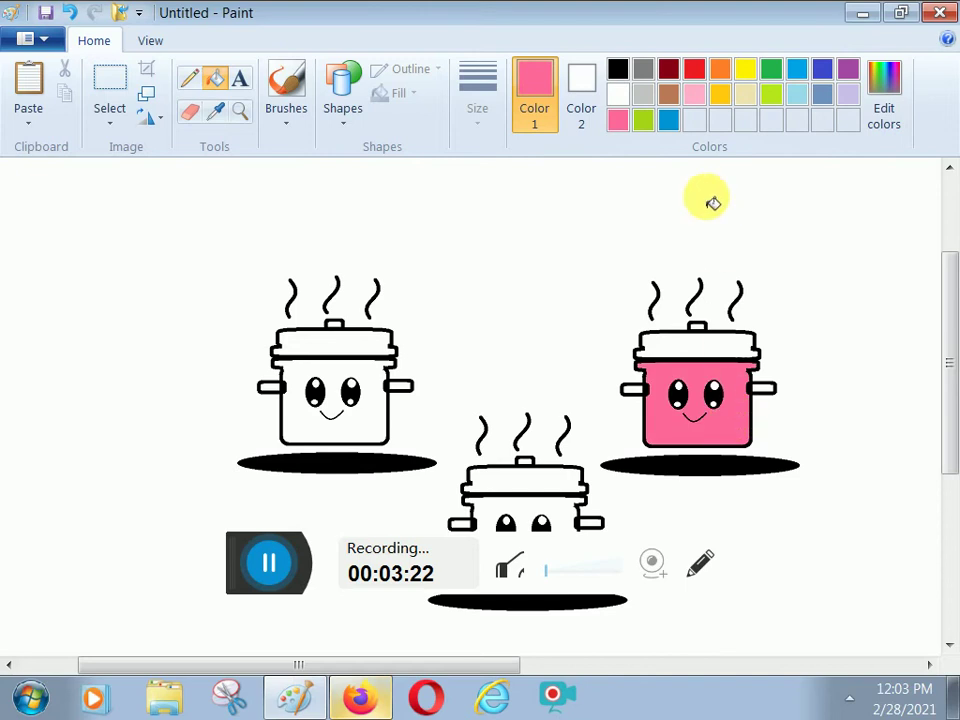
{"action": "left_click", "coordinate": [643, 121]}
{"action": "left_click", "coordinate": [365, 420]}
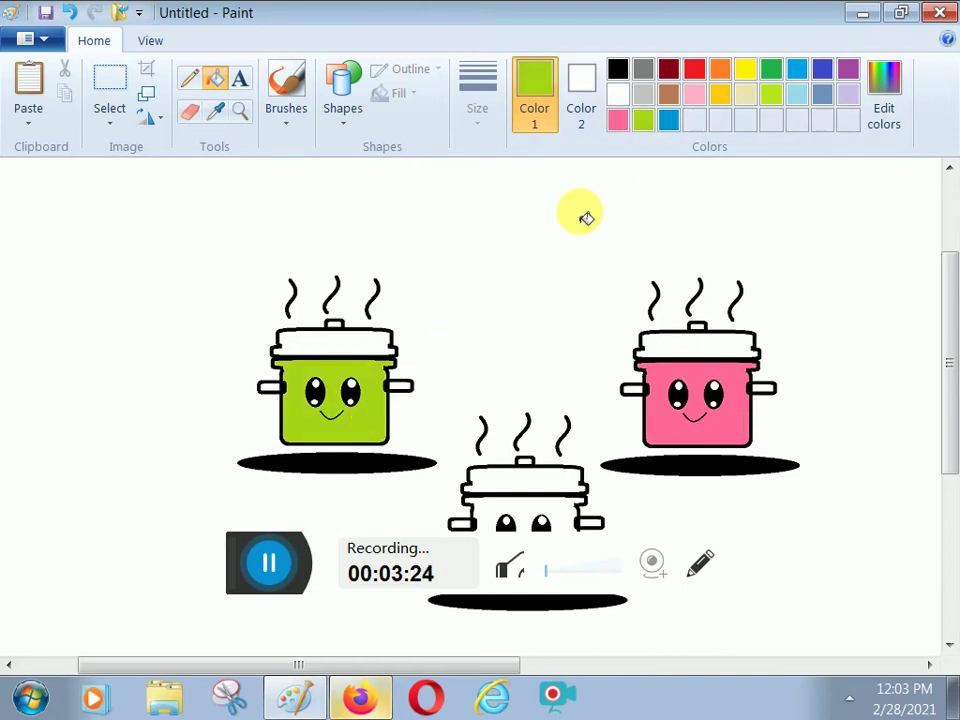
{"action": "left_click", "coordinate": [668, 121]}
{"action": "left_click", "coordinate": [563, 513]}
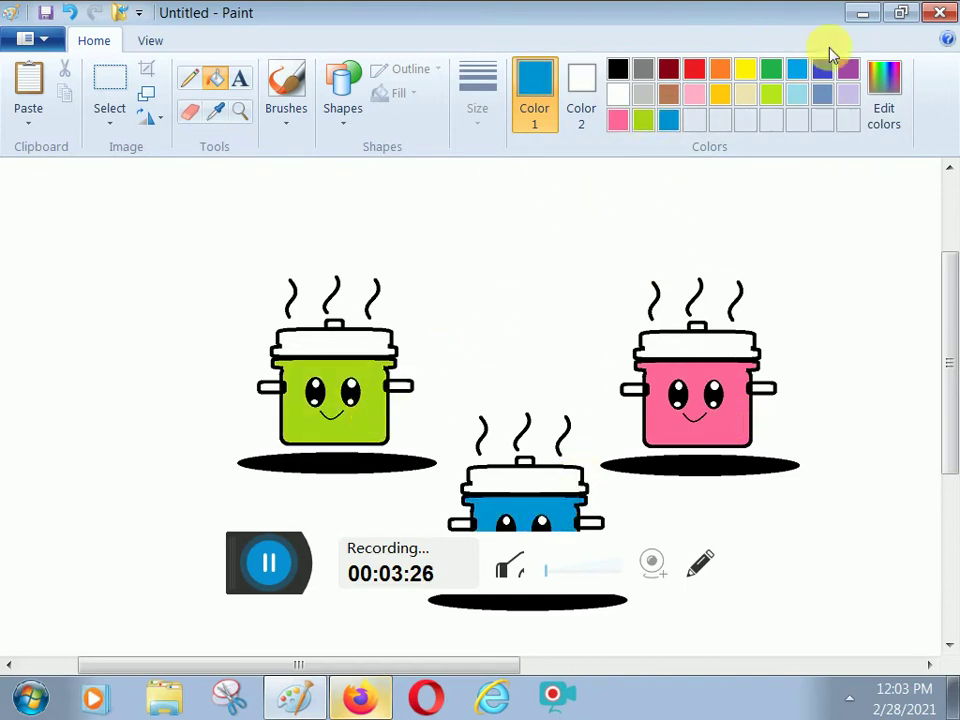
Step: Fill the lower pot's lid with indigo and the left lid with green, and color the right pot light pink with a darker pink lid
{"action": "left_click", "coordinate": [531, 480]}
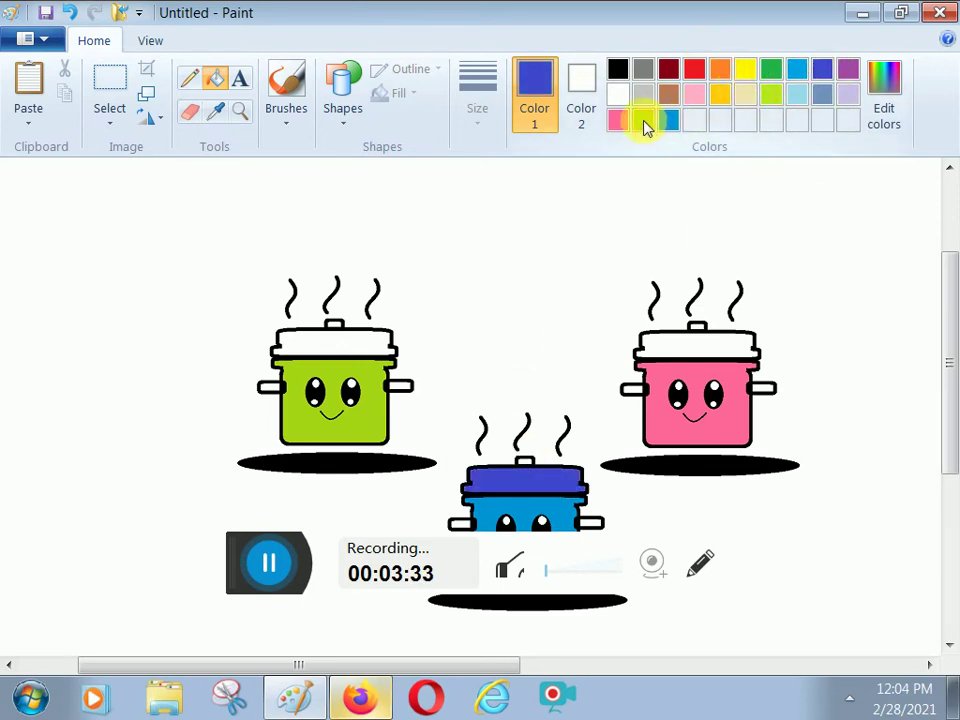
{"action": "left_click", "coordinate": [372, 350]}
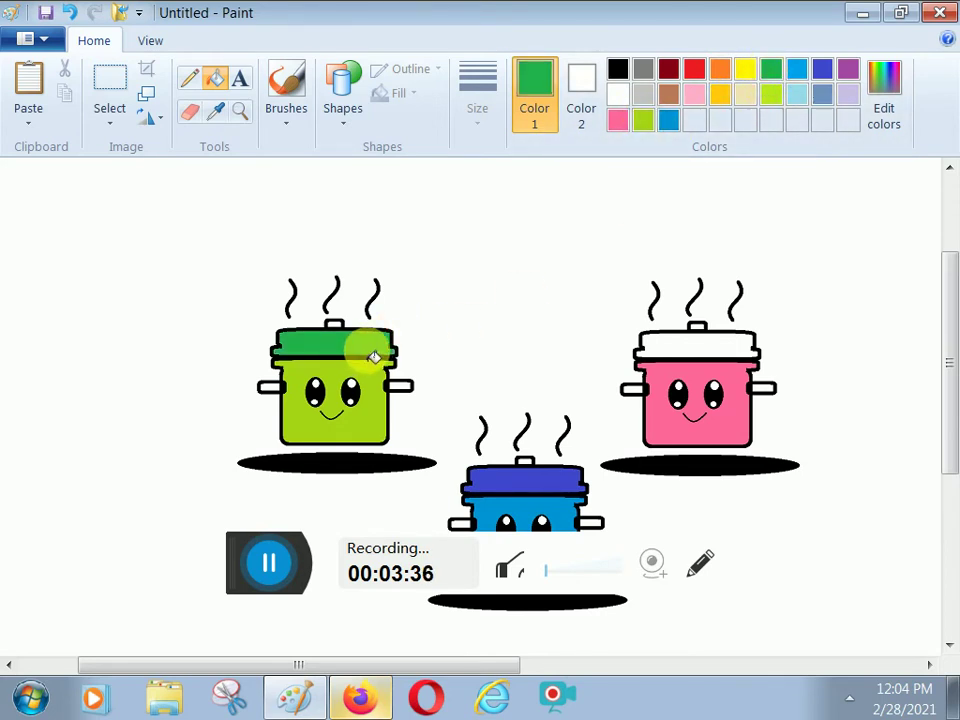
{"action": "left_click", "coordinate": [618, 121]}
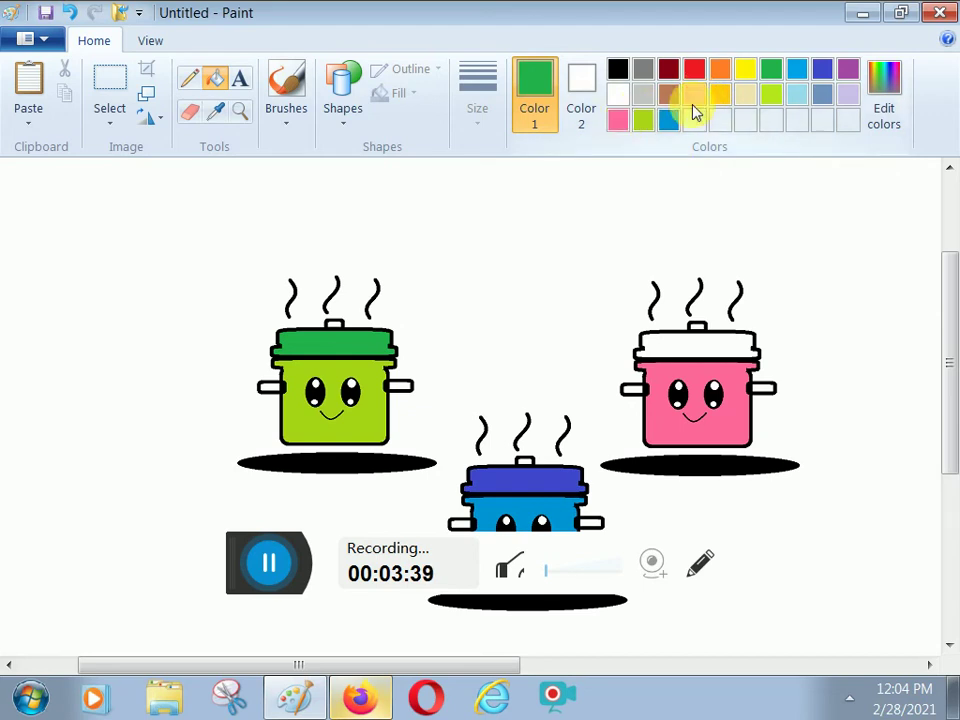
{"action": "left_click", "coordinate": [716, 408]}
{"action": "left_click", "coordinate": [617, 120]}
{"action": "left_click", "coordinate": [720, 344]}
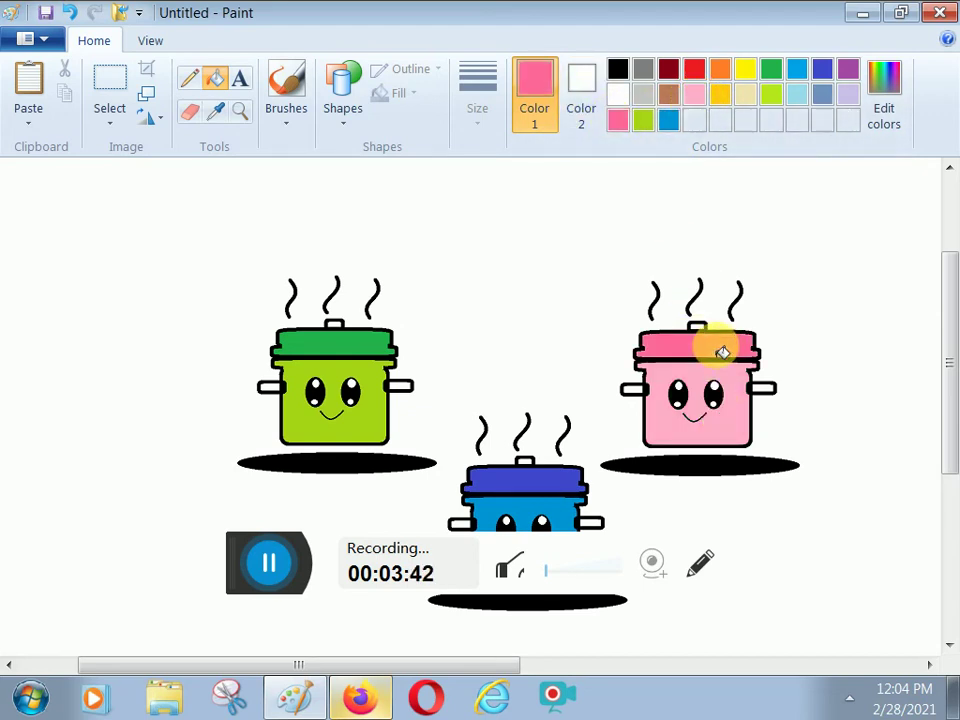
Step: Fill the side handles and lid knobs of all three pots with yellow
{"action": "left_click_drag", "start_coordinate": [949, 300], "coordinate": [948, 350]}
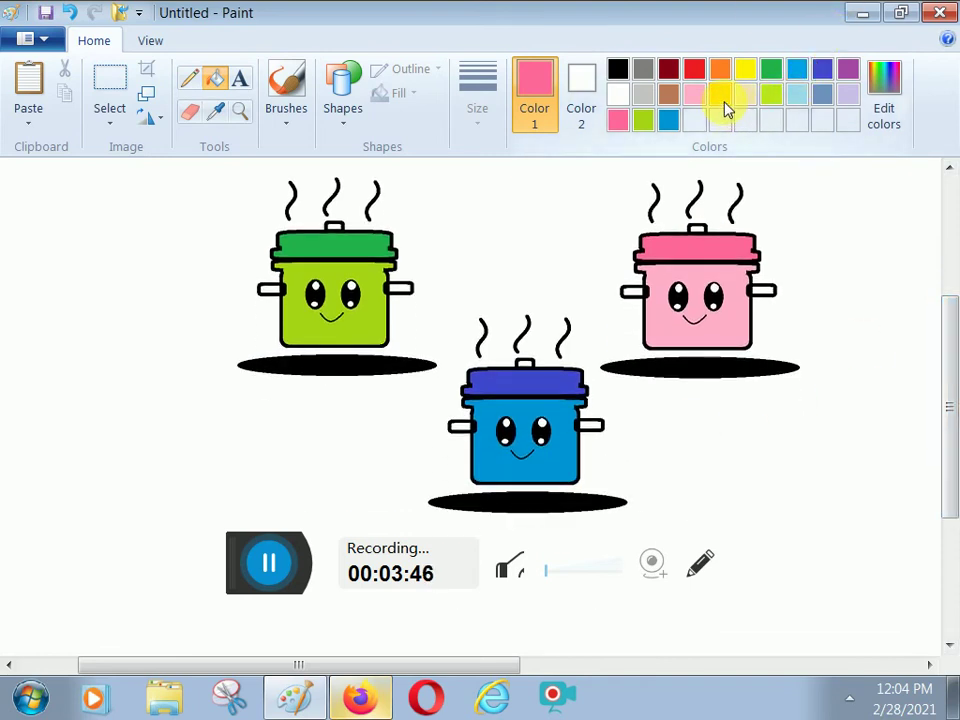
{"action": "left_click", "coordinate": [745, 70]}
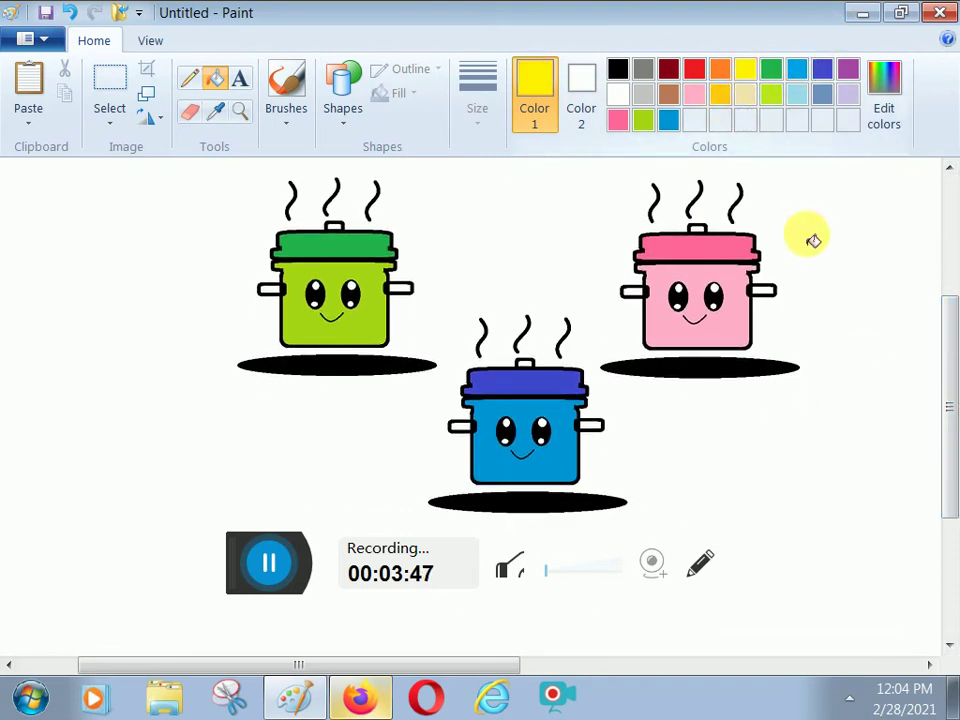
{"action": "left_click", "coordinate": [762, 292]}
{"action": "left_click", "coordinate": [700, 230]}
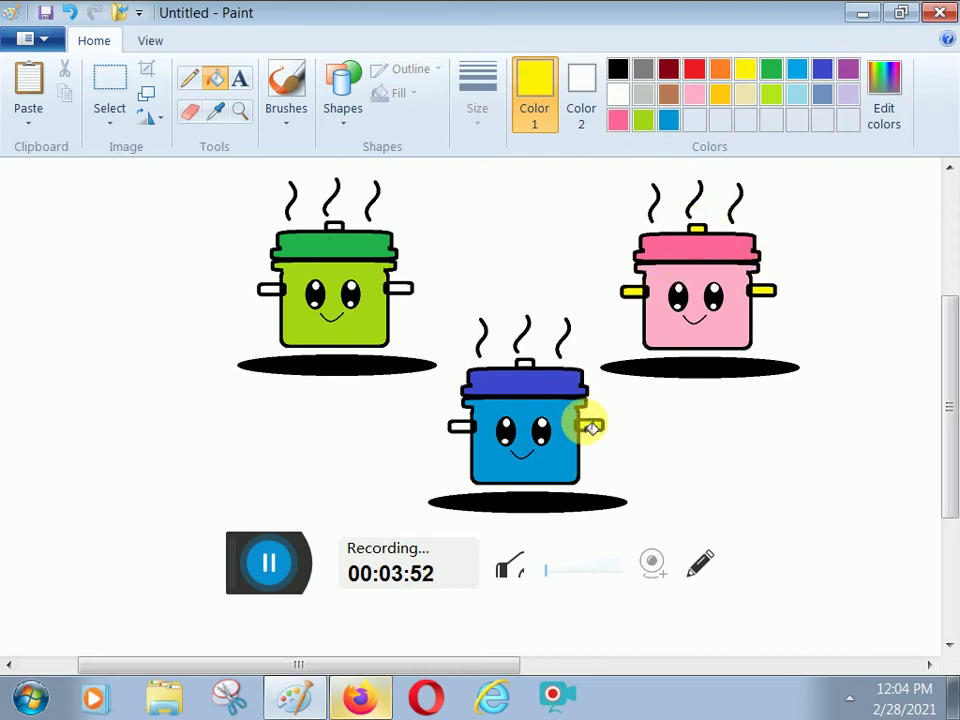
{"action": "left_click", "coordinate": [591, 427]}
{"action": "left_click", "coordinate": [525, 362]}
{"action": "left_click", "coordinate": [459, 427]}
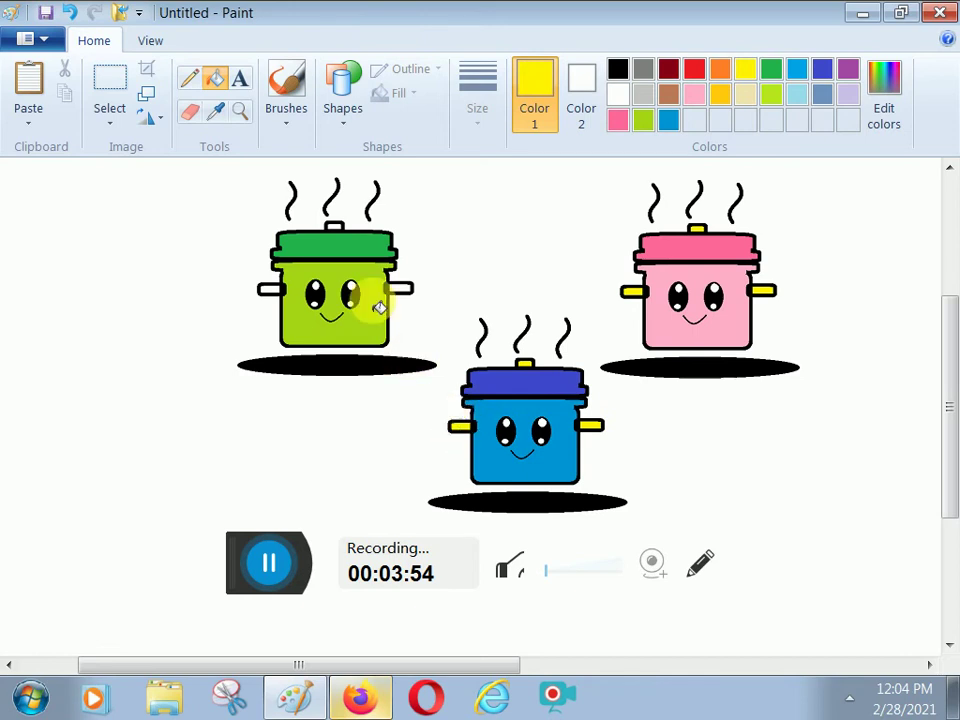
{"action": "left_click", "coordinate": [396, 292]}
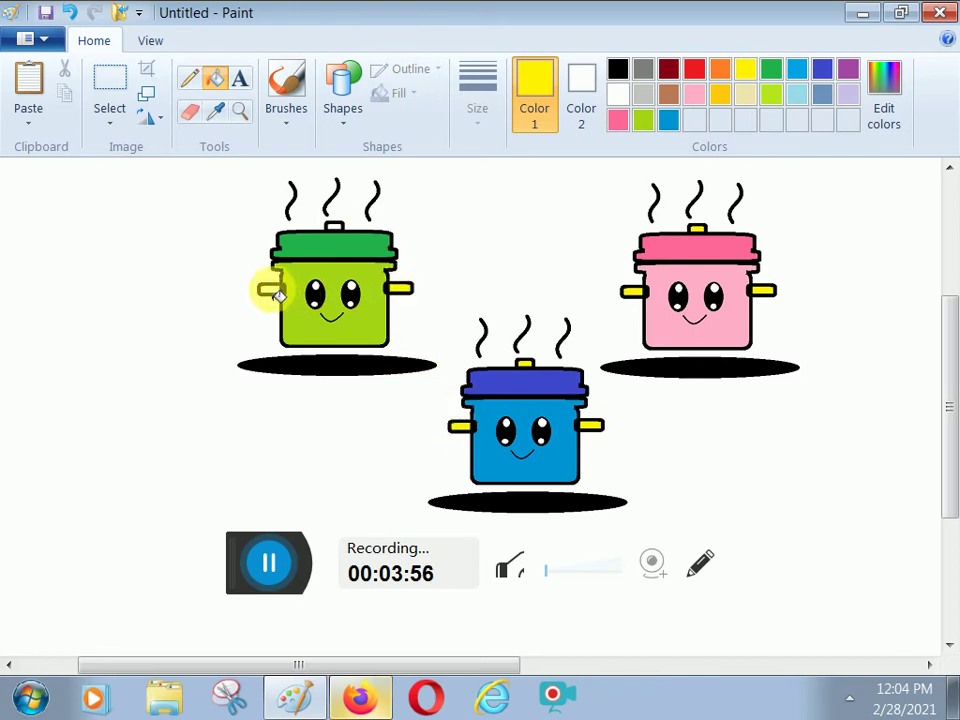
{"action": "left_click", "coordinate": [273, 293]}
{"action": "left_click", "coordinate": [332, 227]}
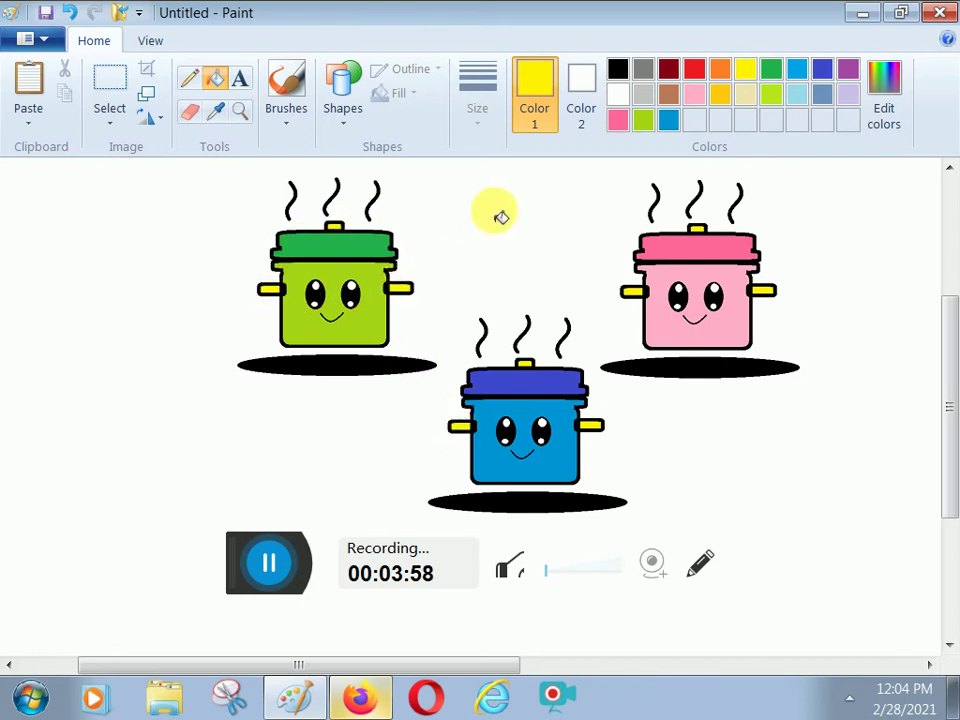
Step: Recolor the left pot with a light lime body and darker lime lid, and the lower pot with a bright blue body and darker blue lid
{"action": "left_click", "coordinate": [354, 326]}
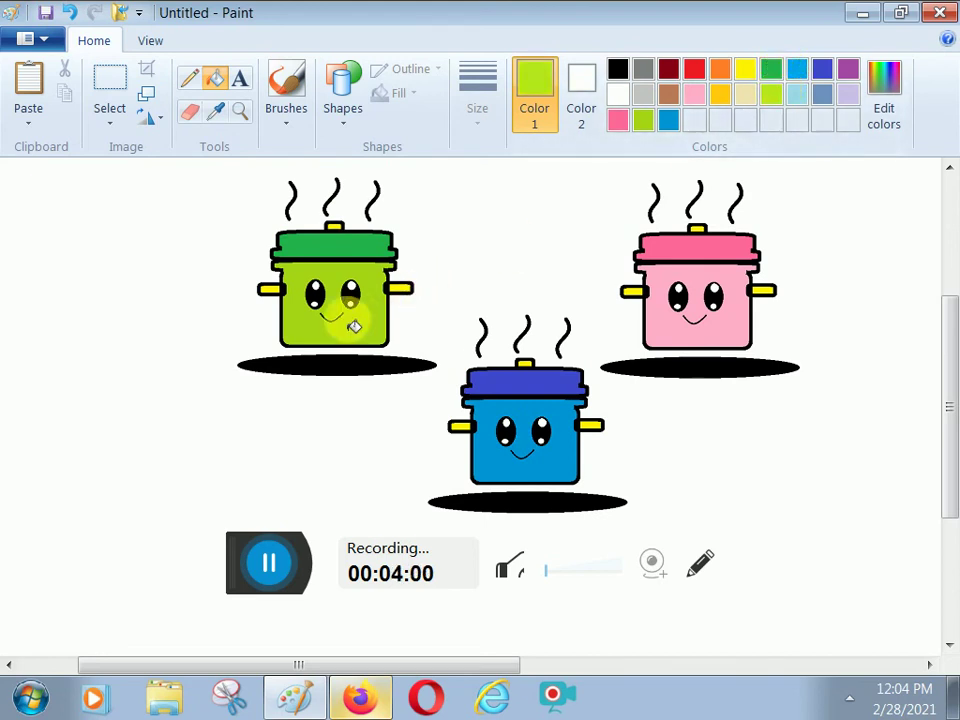
{"action": "left_click", "coordinate": [353, 267]}
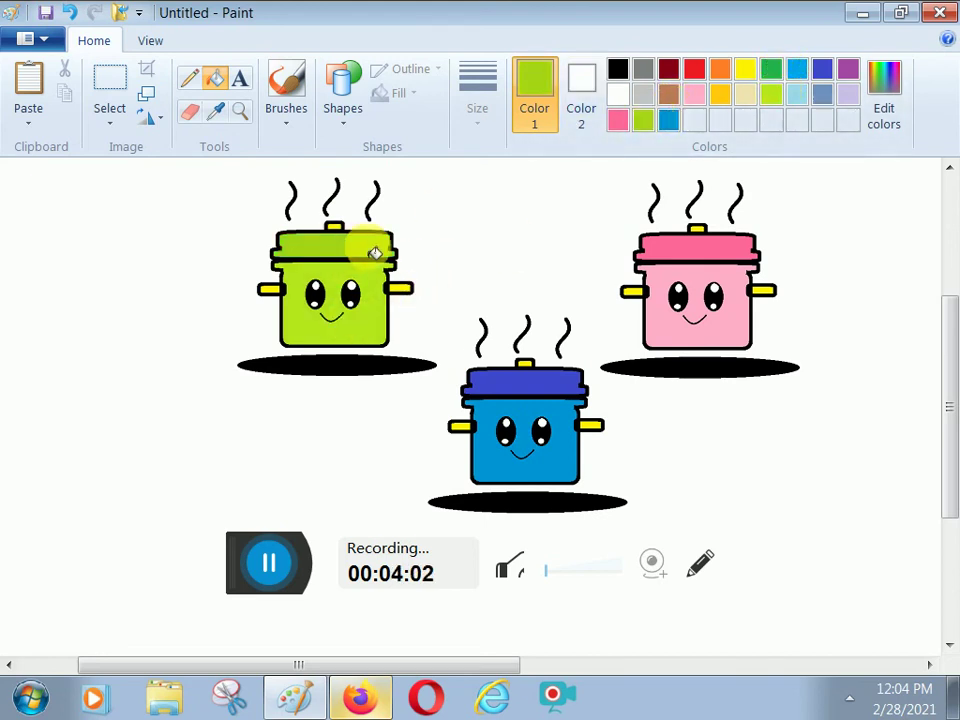
{"action": "left_click", "coordinate": [794, 70]}
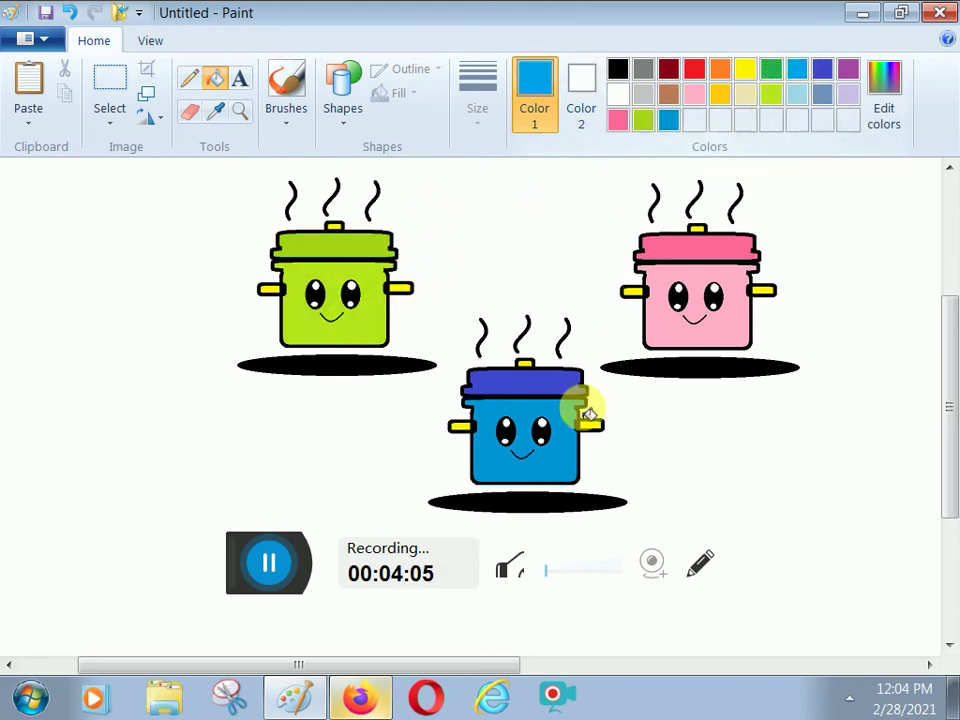
{"action": "left_click", "coordinate": [569, 451]}
{"action": "left_click", "coordinate": [806, 99]}
{"action": "left_click", "coordinate": [561, 387]}
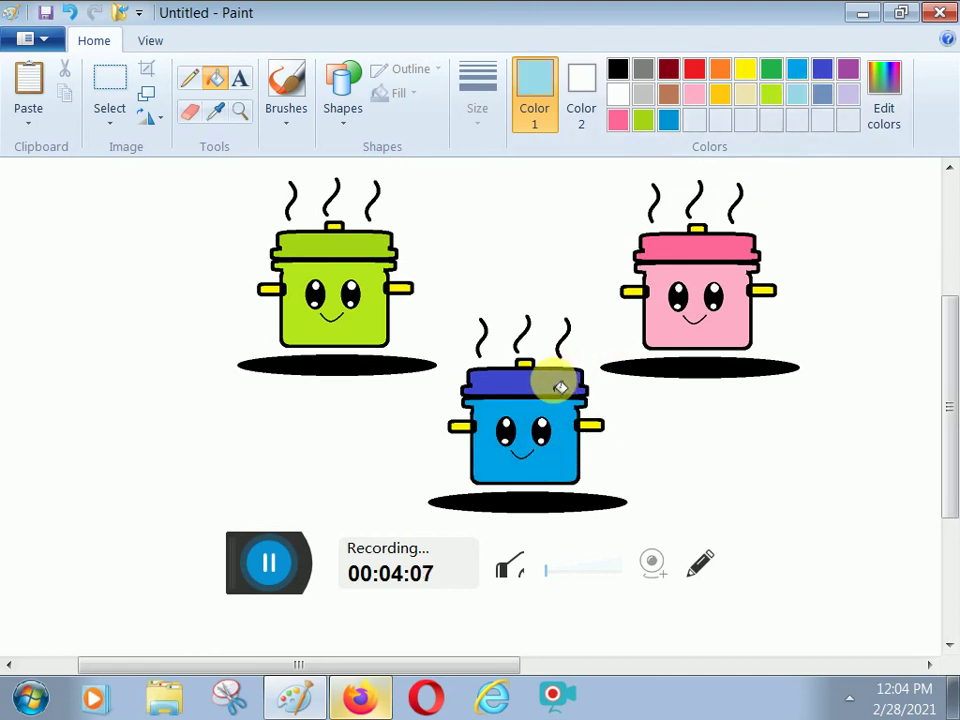
{"action": "left_click", "coordinate": [563, 448]}
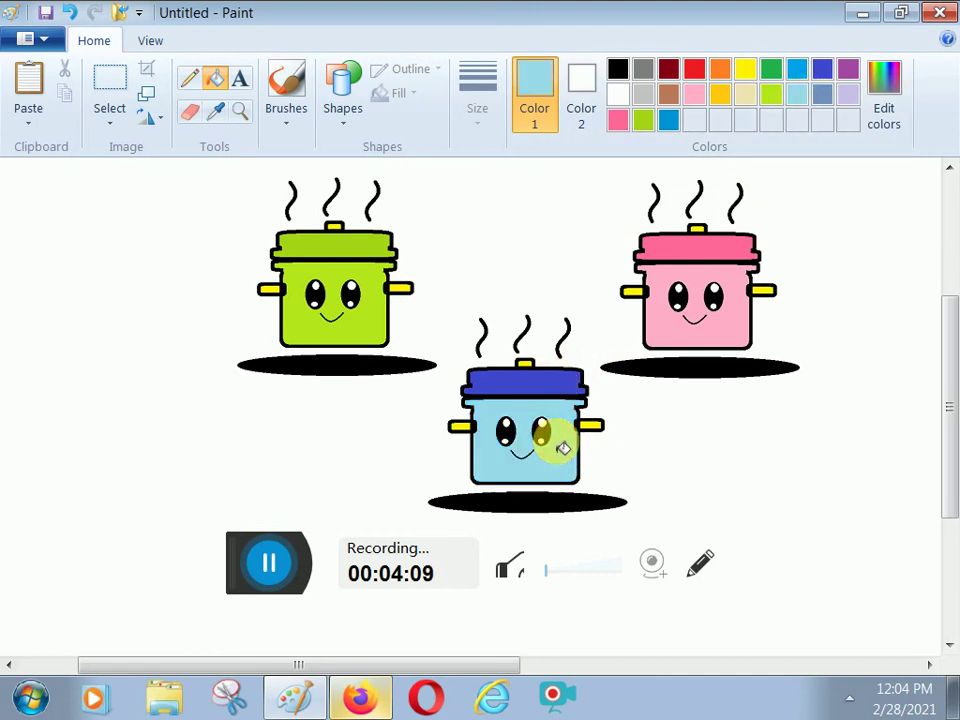
{"action": "left_click", "coordinate": [797, 70]}
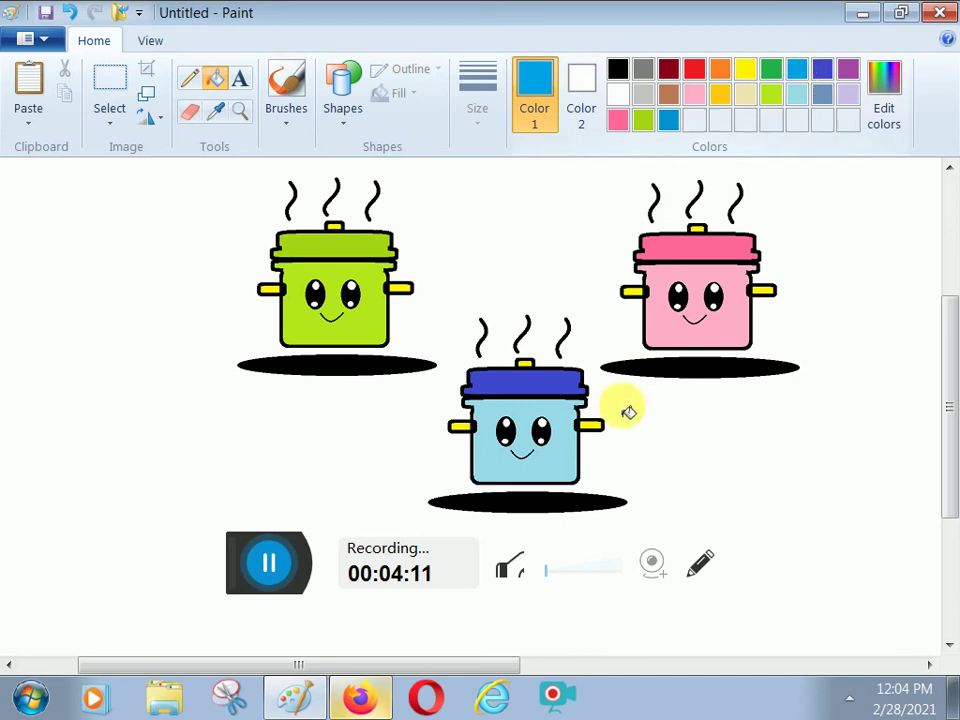
{"action": "left_click", "coordinate": [576, 445]}
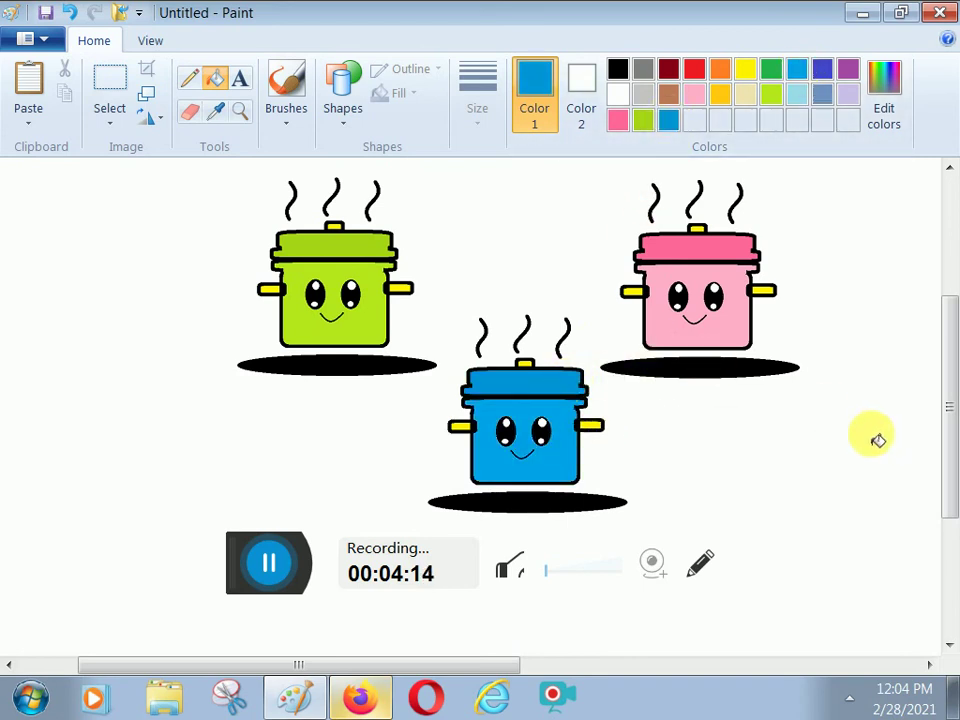
Step: Examine the colored pots up close, and return to a view showing all three
{"action": "left_click", "coordinate": [245, 111]}
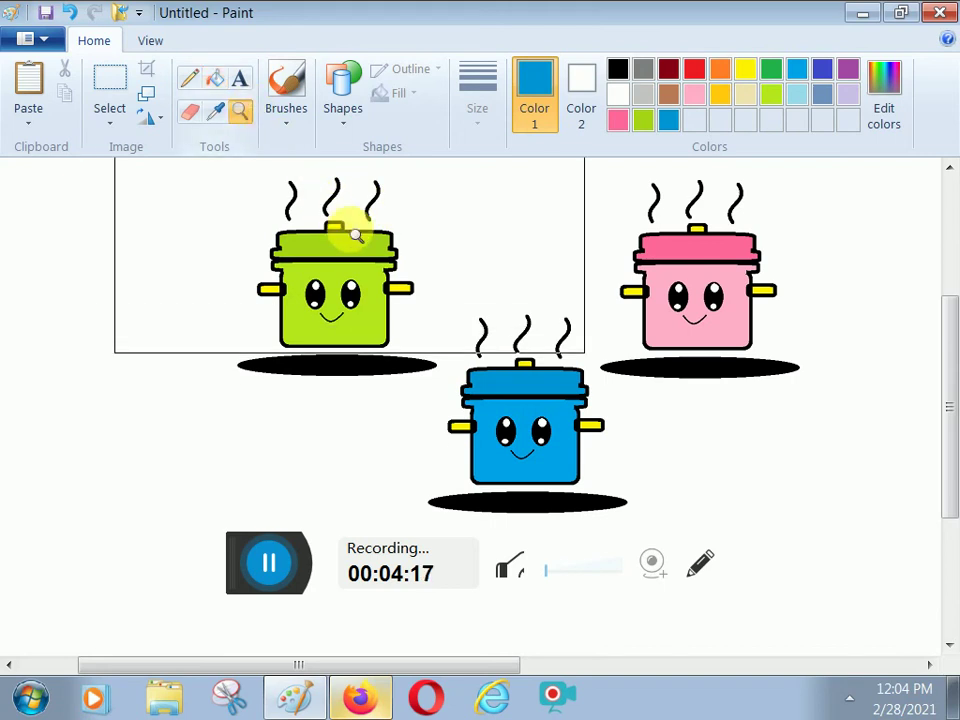
{"action": "left_click", "coordinate": [523, 324]}
{"action": "right_click", "coordinate": [480, 327]}
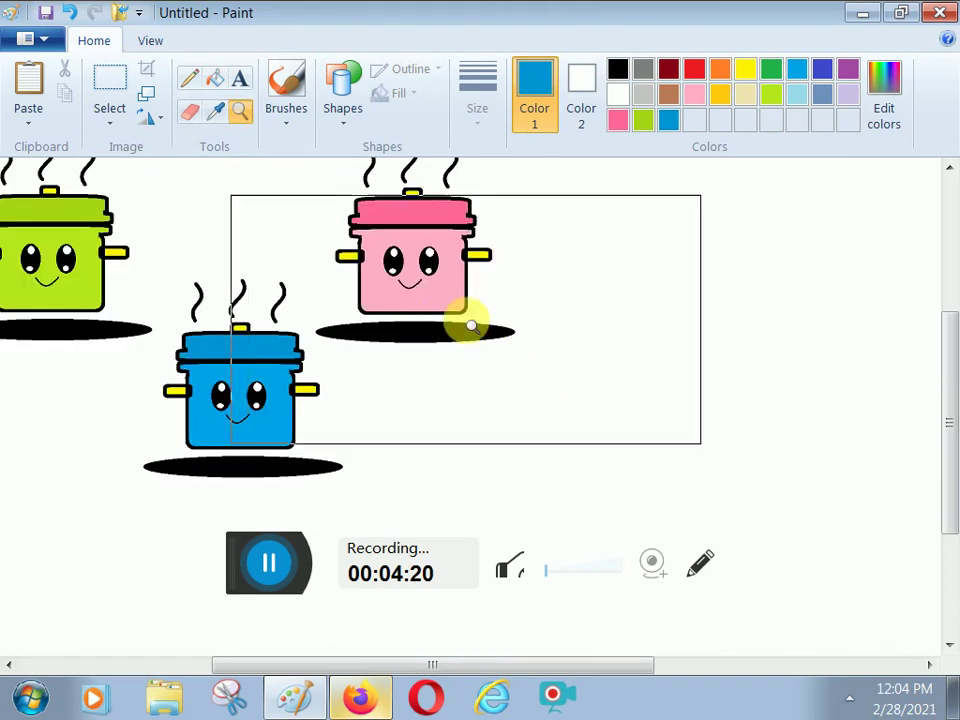
{"action": "left_click", "coordinate": [471, 326]}
{"action": "left_click", "coordinate": [283, 289]}
{"action": "right_click", "coordinate": [286, 292]}
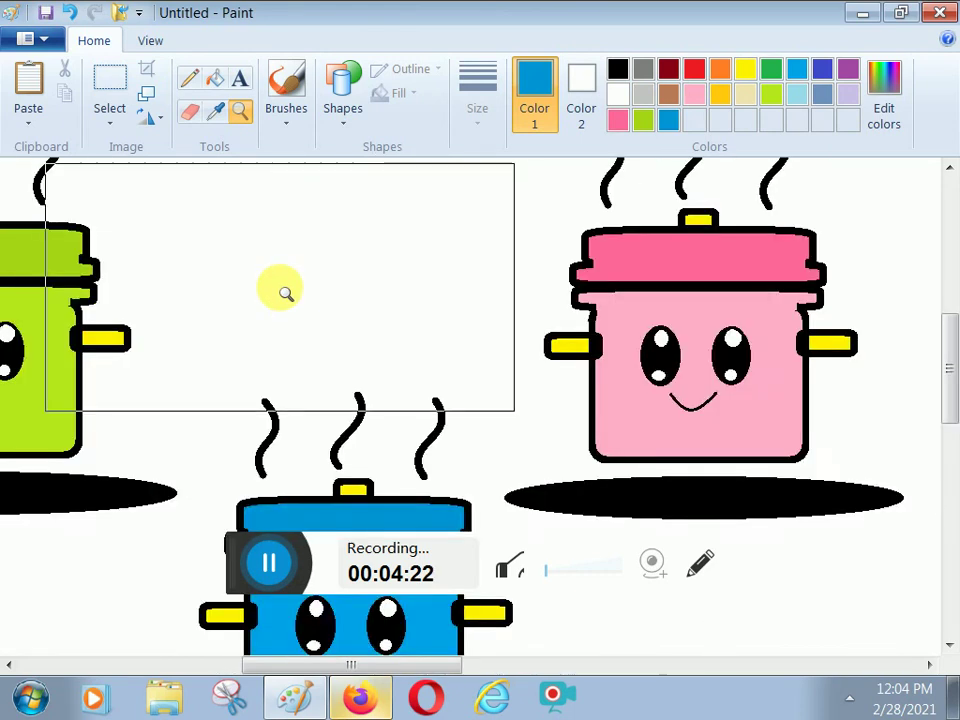
{"action": "right_click", "coordinate": [286, 292]}
{"action": "right_click", "coordinate": [285, 289]}
{"action": "left_click", "coordinate": [380, 400]}
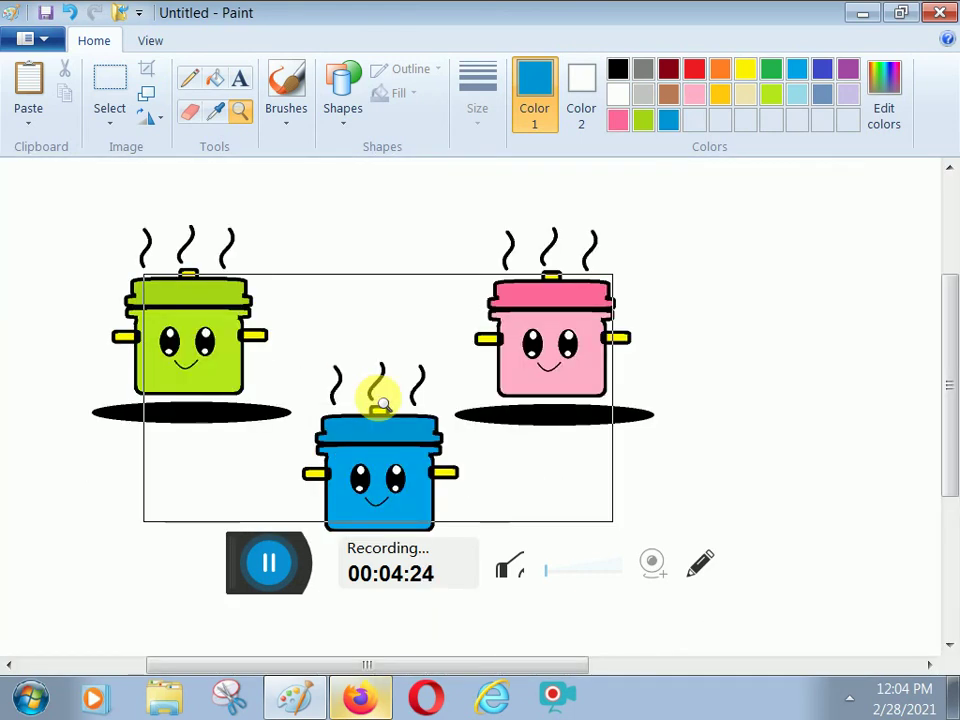
Step: Try filling the background behind the pots with blue, lime green, dark pink and light pink
{"action": "left_click", "coordinate": [220, 82]}
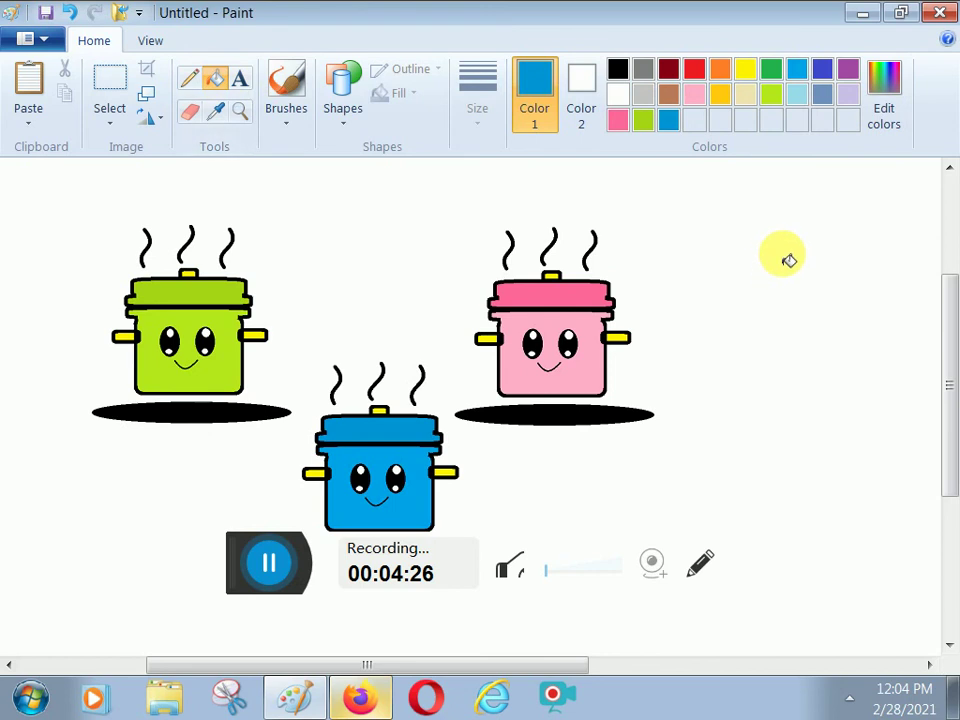
{"action": "left_click", "coordinate": [789, 260]}
{"action": "left_click", "coordinate": [643, 119]}
{"action": "left_click", "coordinate": [709, 221]}
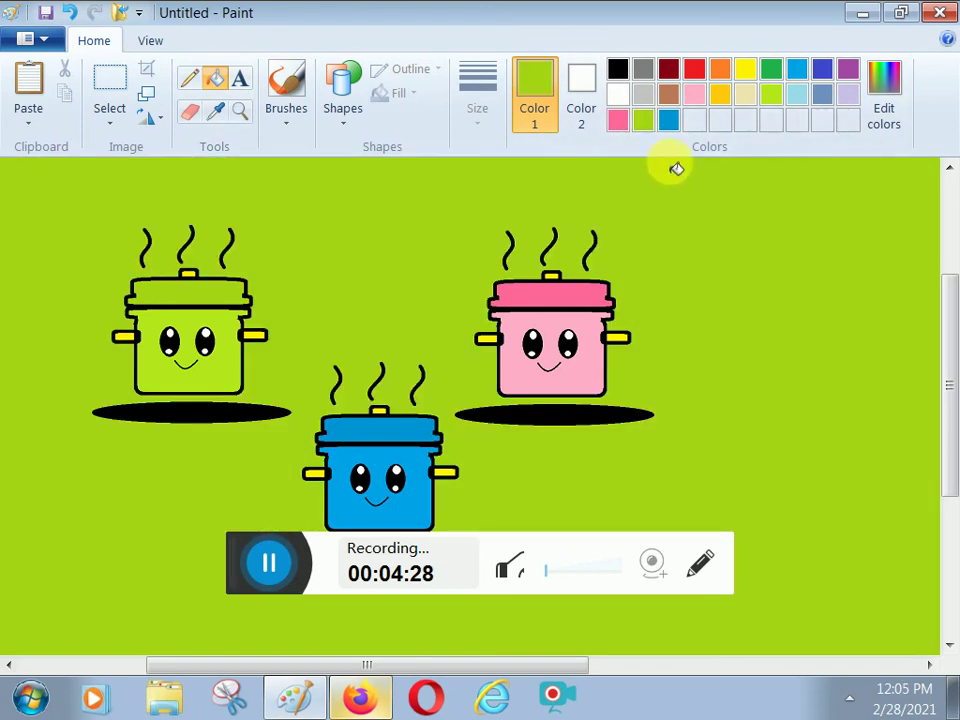
{"action": "left_click", "coordinate": [617, 119]}
{"action": "left_click", "coordinate": [737, 264]}
{"action": "left_click", "coordinate": [695, 95]}
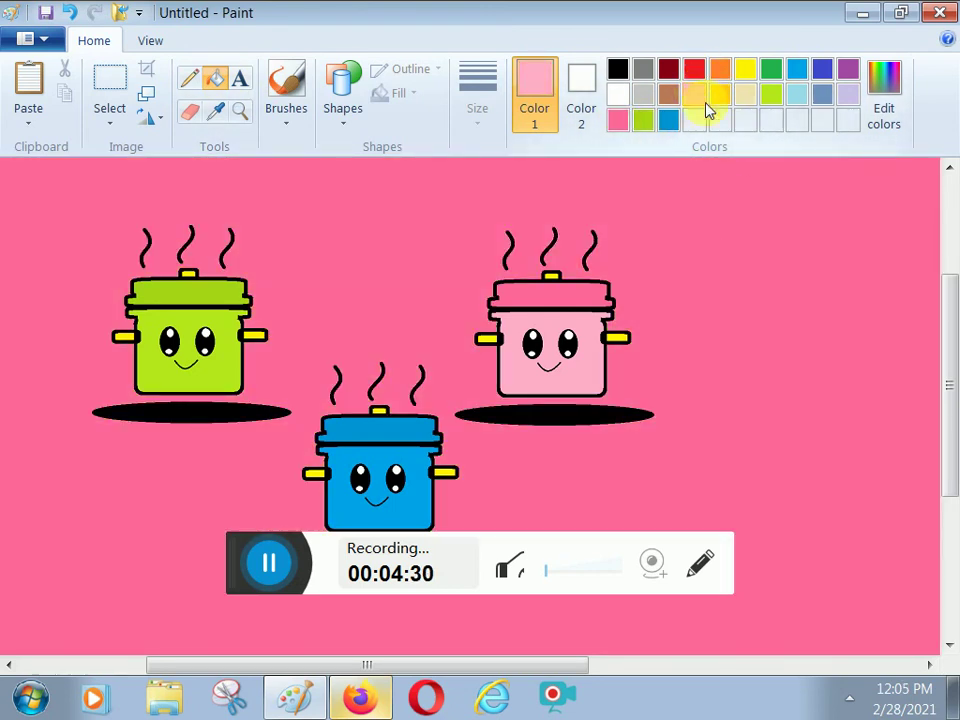
{"action": "left_click", "coordinate": [572, 175]}
Step: Try gold, lime, pale blue and indigo as the background fill behind the pots
{"action": "left_click", "coordinate": [720, 94]}
{"action": "left_click", "coordinate": [799, 249]}
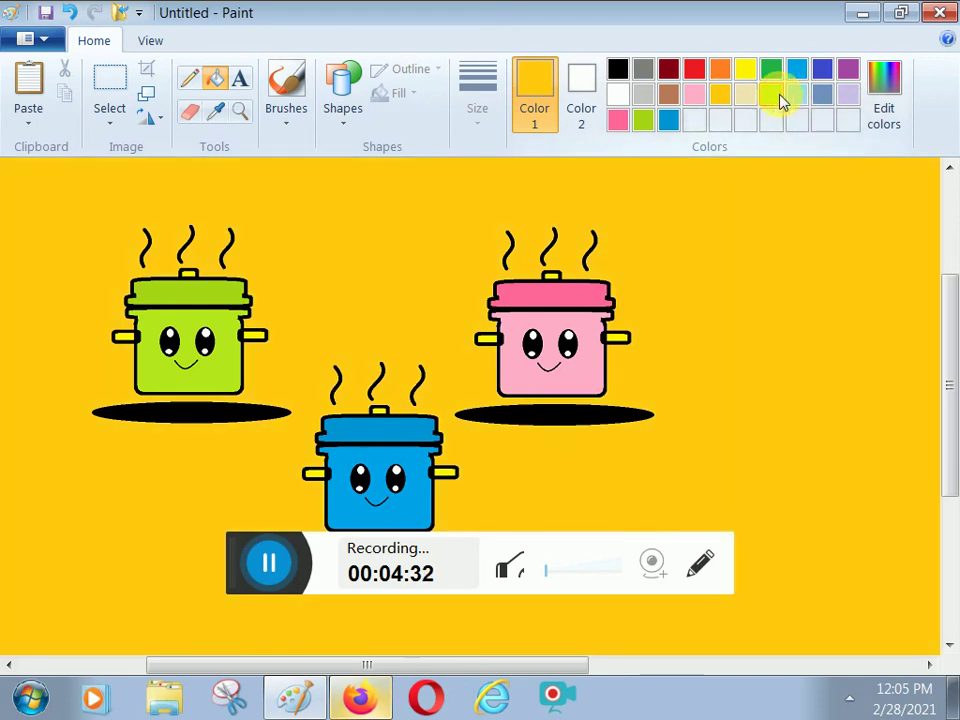
{"action": "left_click", "coordinate": [781, 99]}
{"action": "left_click", "coordinate": [804, 193]}
{"action": "left_click", "coordinate": [800, 94]}
{"action": "left_click", "coordinate": [831, 276]}
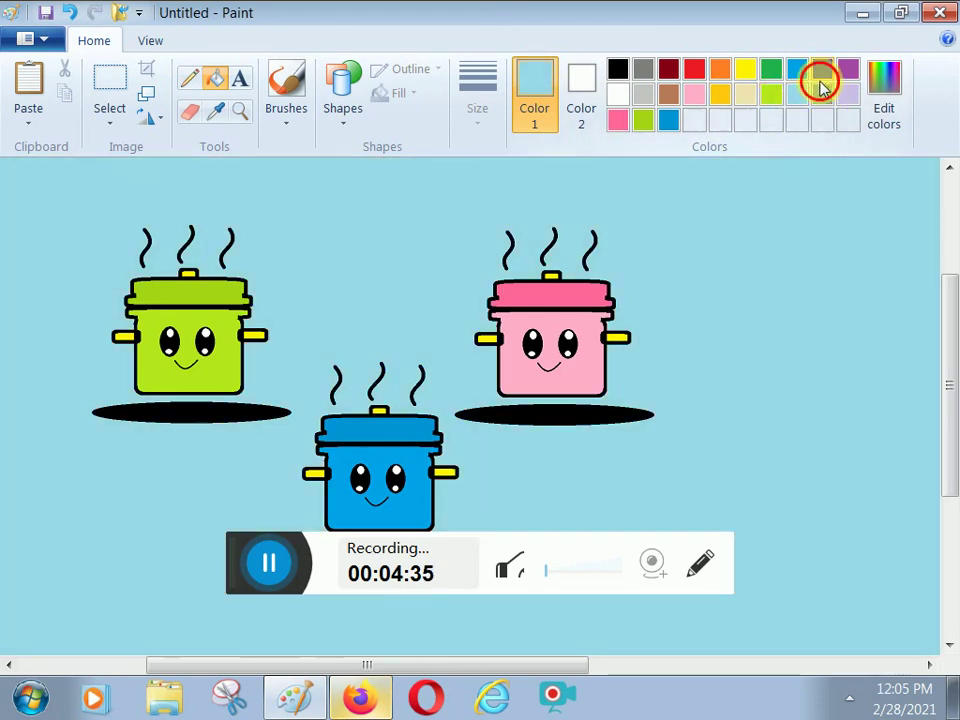
{"action": "left_click", "coordinate": [820, 76]}
{"action": "left_click", "coordinate": [829, 171]}
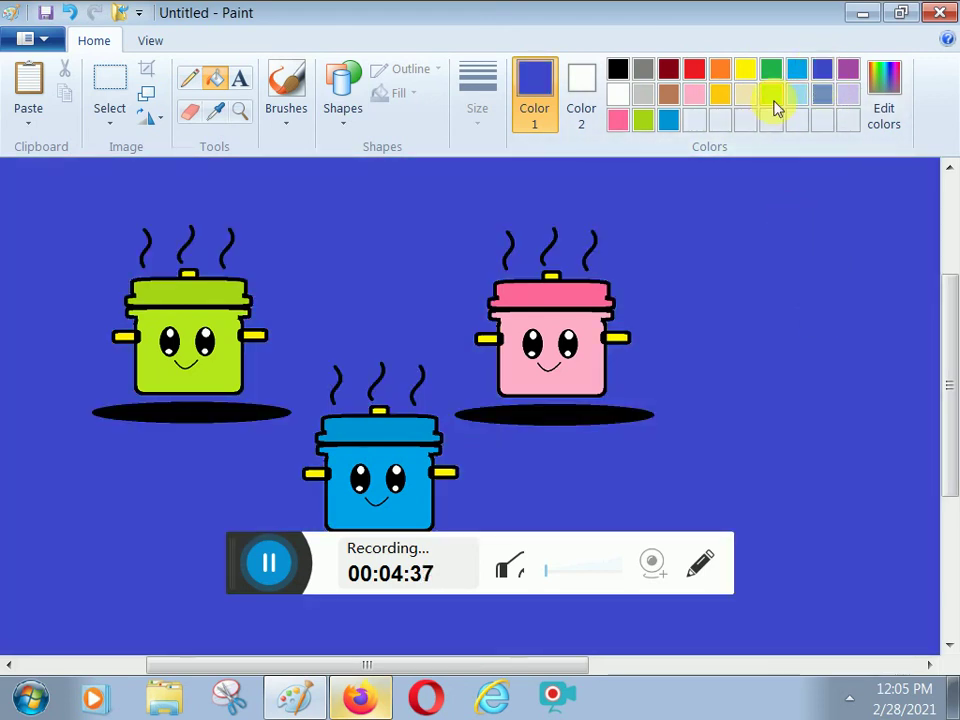
Step: Try bright blue, green, yellow and red as the background fill
{"action": "left_click", "coordinate": [797, 68]}
{"action": "left_click", "coordinate": [825, 221]}
{"action": "left_click", "coordinate": [771, 68]}
{"action": "left_click", "coordinate": [770, 252]}
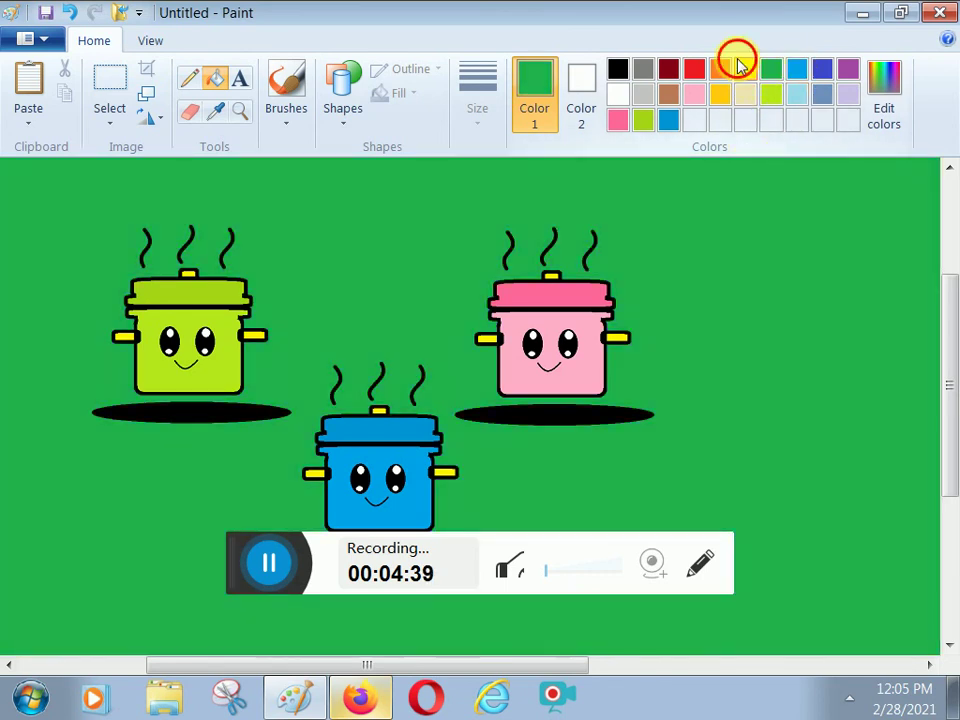
{"action": "left_click", "coordinate": [745, 68]}
{"action": "left_click", "coordinate": [756, 242]}
{"action": "left_click", "coordinate": [694, 68]}
{"action": "left_click", "coordinate": [763, 265]}
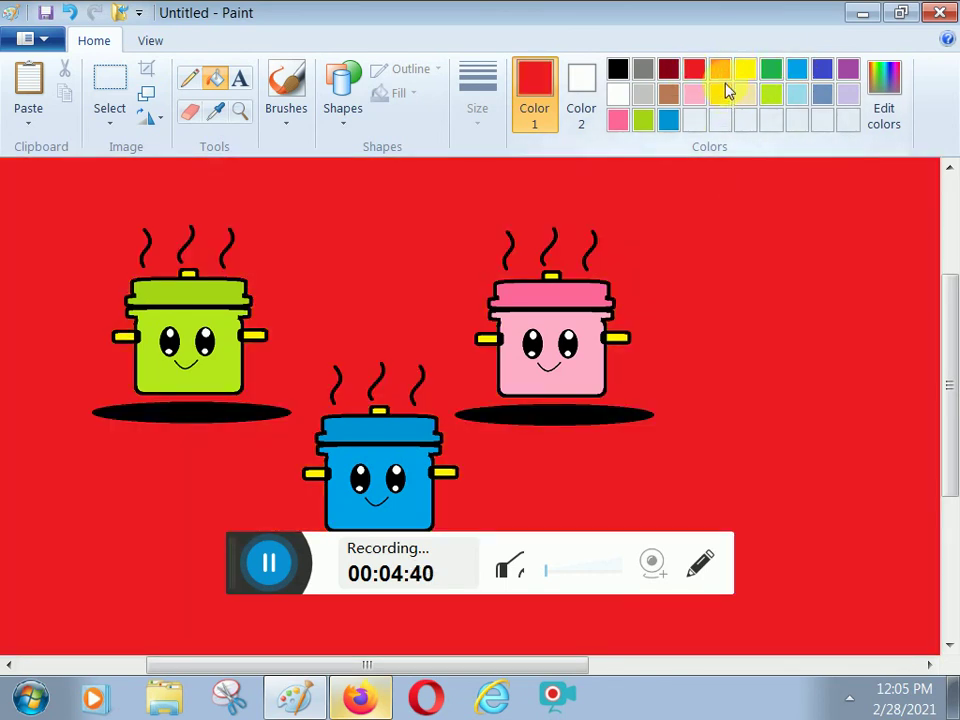
Step: Try purple, light gray, light pink and pale blue as the background fill
{"action": "left_click", "coordinate": [781, 236]}
{"action": "left_click", "coordinate": [847, 68]}
{"action": "left_click", "coordinate": [645, 211]}
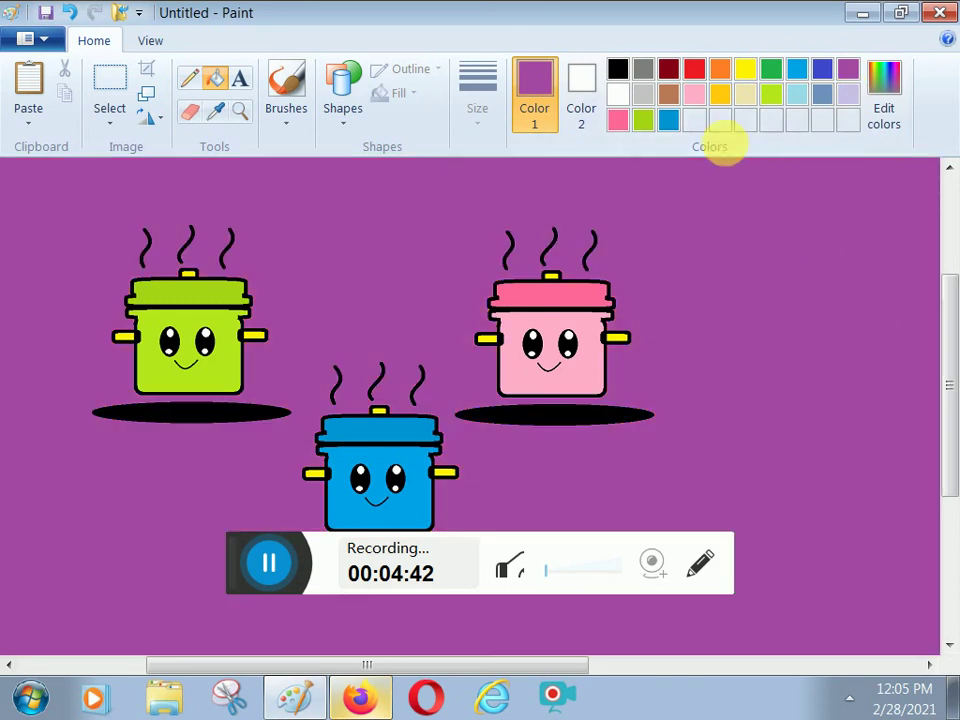
{"action": "left_click", "coordinate": [645, 94]}
{"action": "left_click", "coordinate": [735, 220]}
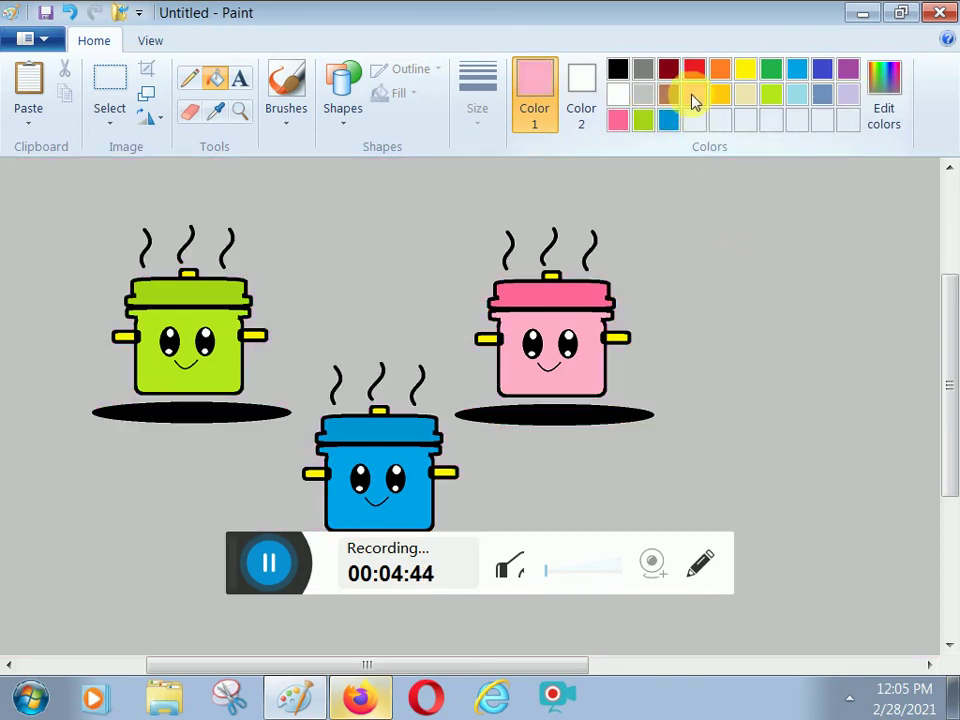
{"action": "left_click", "coordinate": [603, 205]}
{"action": "left_click", "coordinate": [797, 94]}
{"action": "left_click", "coordinate": [857, 223]}
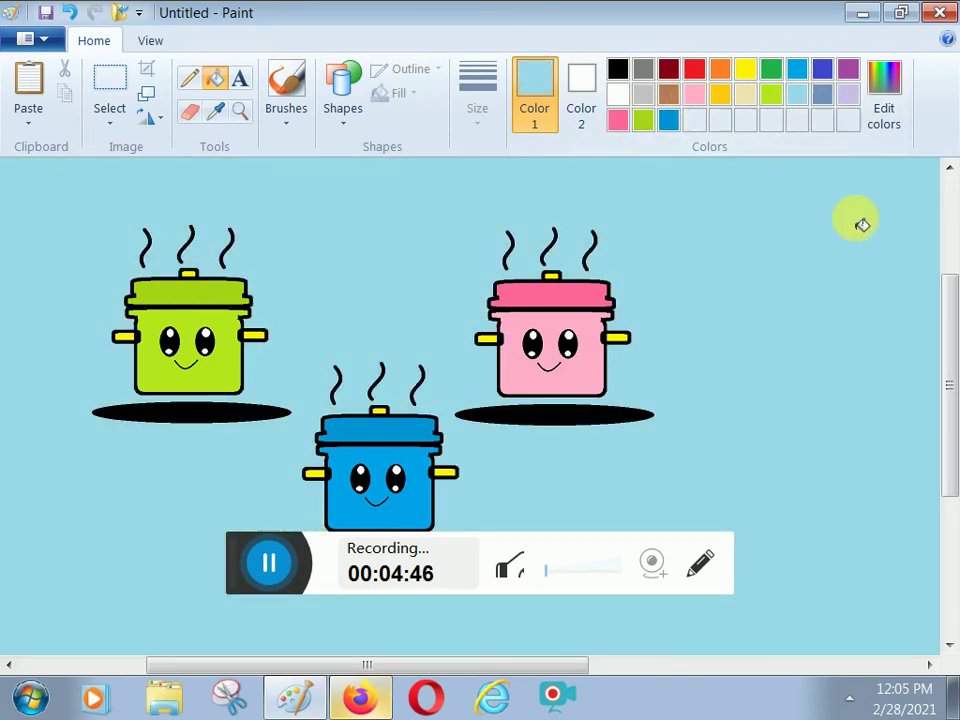
Step: Fill the background behind the three pots with indigo
{"action": "left_click", "coordinate": [824, 70]}
{"action": "left_click", "coordinate": [857, 223]}
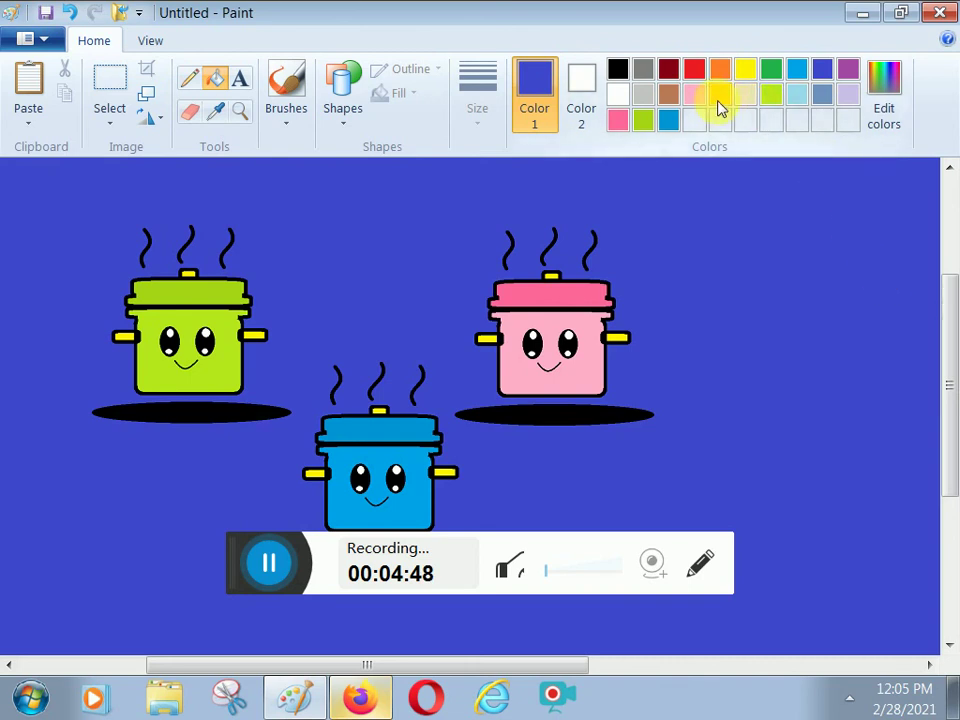